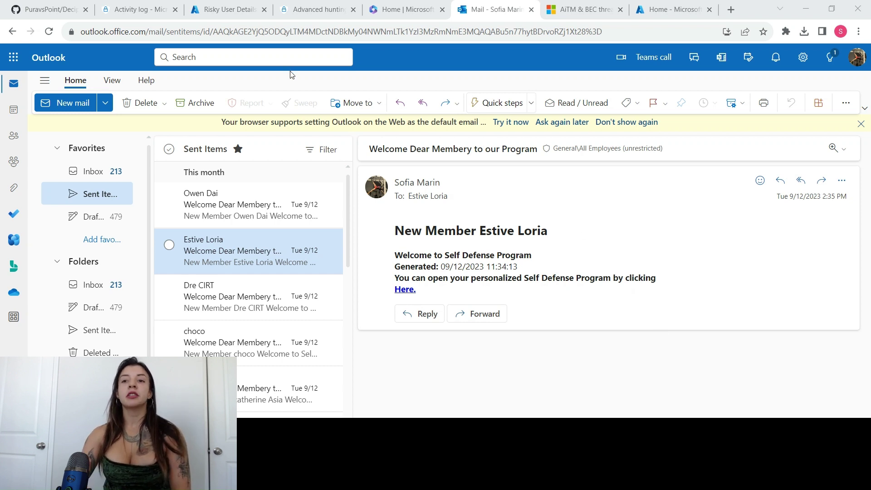
left_click(40, 5)
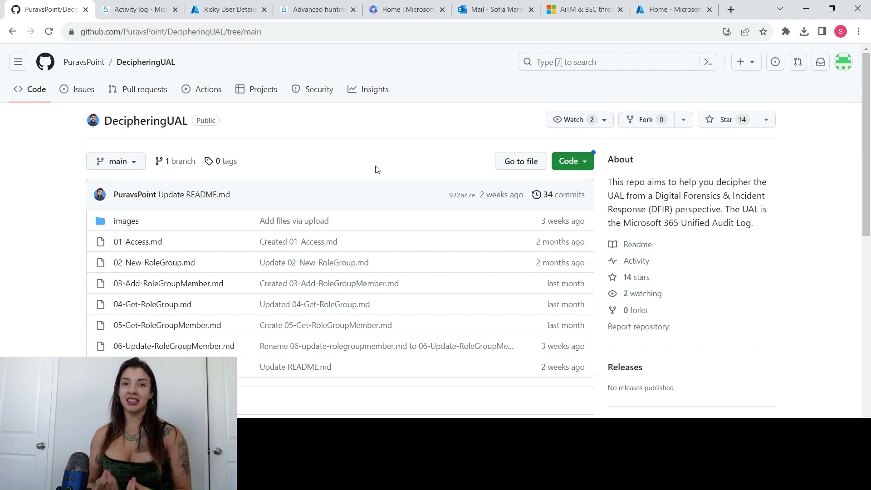
Step: Show the Tech Community article 'AiTM & BEC threat hunting with KQL' at its Adversary-in-the-Middle phishing introduction
left_click(575, 13)
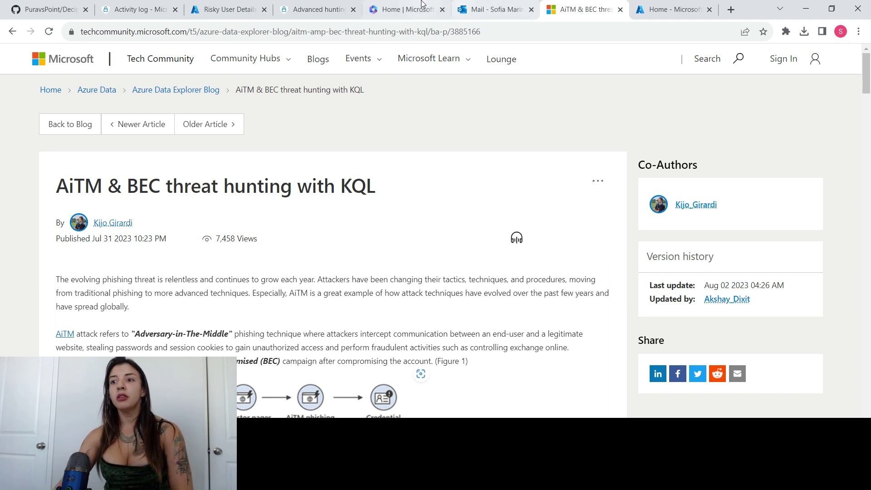
mouse_move(249, 8)
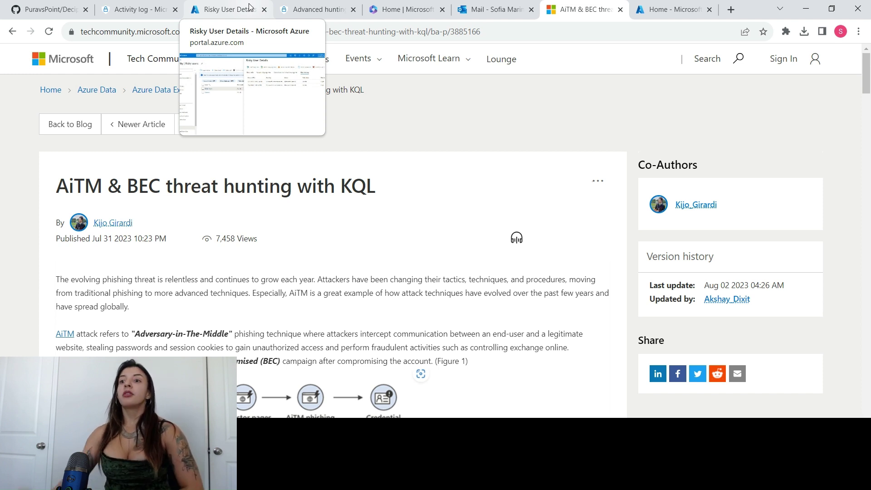
Step: Check the at-risk user's High risk history, then return to the sent 'Welcome Dear Membery to our Program' email
left_click(249, 8)
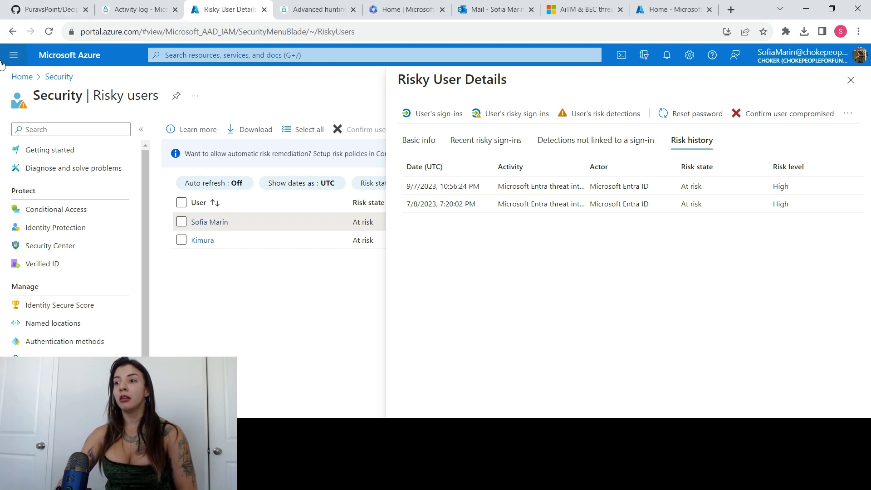
left_click(519, 4)
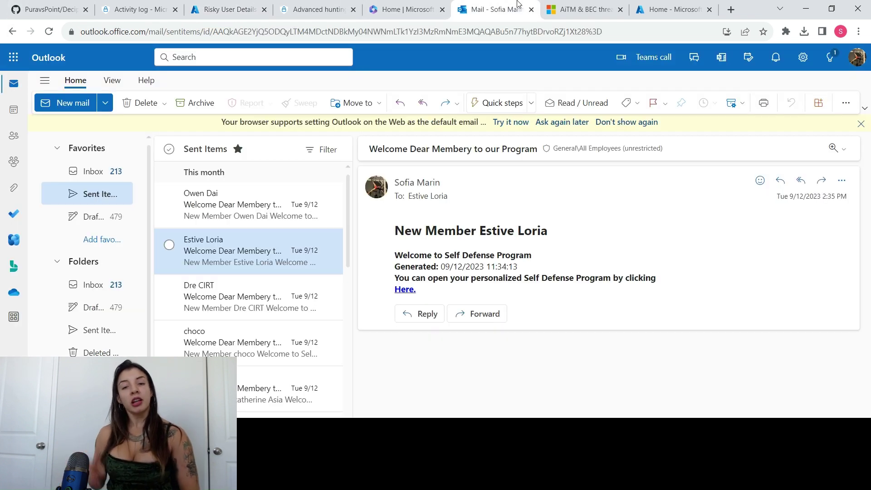
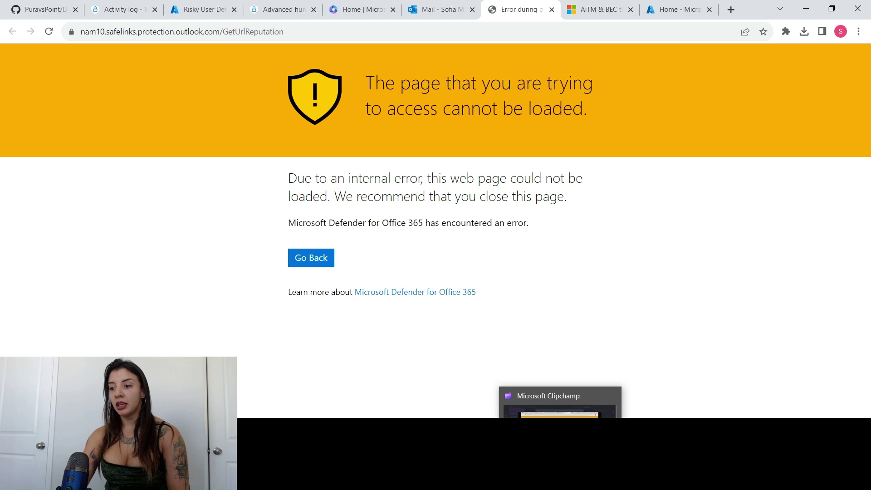
Step: Bring the PowerShell audit-log console back up from the taskbar
mouse_move(487, 480)
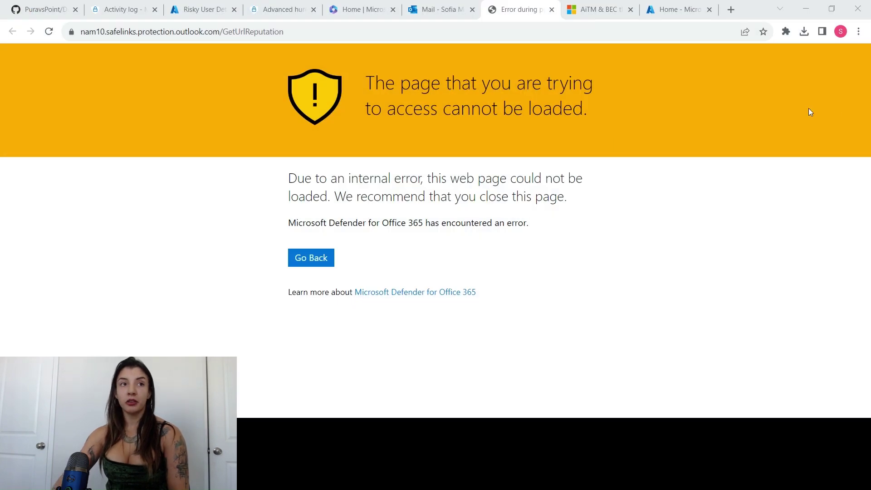
Step: Center the PowerShell console and highlight the .csv and .txt extensions in the audit-log export commands
key("alt+Tab")
left_click_drag(777, 163, 381, 117)
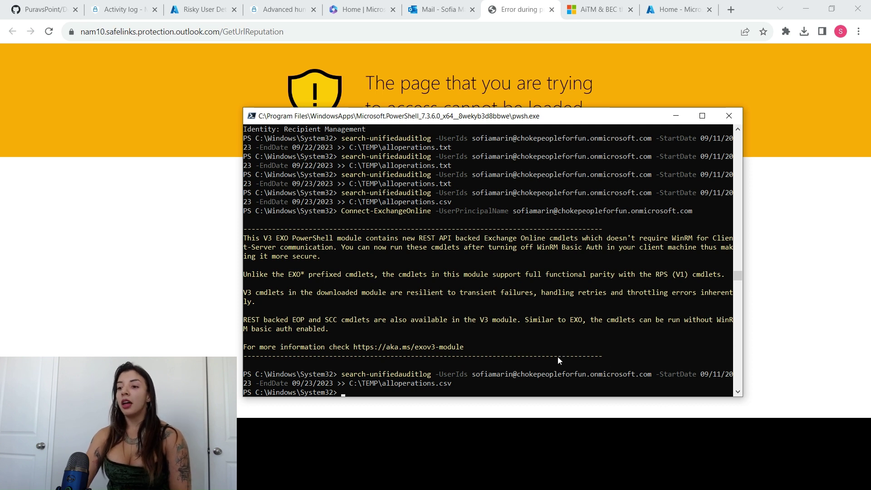
left_click(439, 384)
left_click_drag(443, 385, 448, 385)
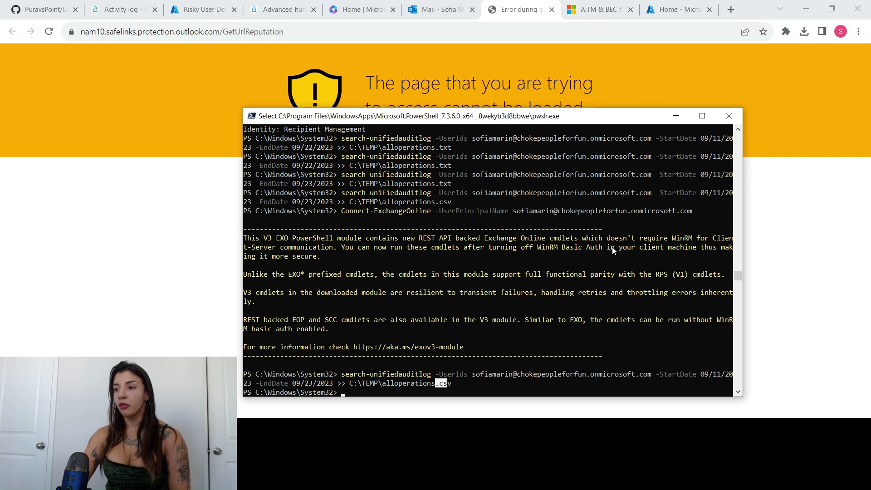
left_click_drag(440, 182, 451, 183)
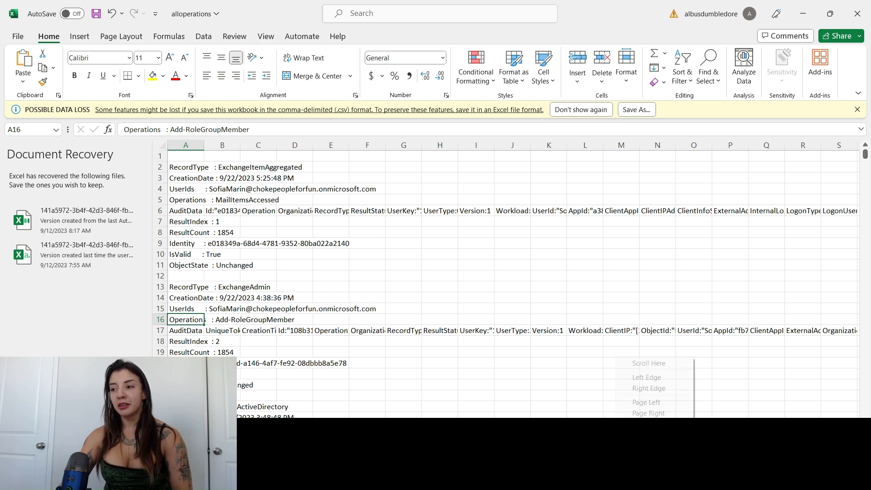
Step: Inspect the CreationTime, ObjectId and UserId values of row 17 in cells C17, N17 and O17
scroll(513, 277, "right", 5)
scroll(514, 277, "left", 5)
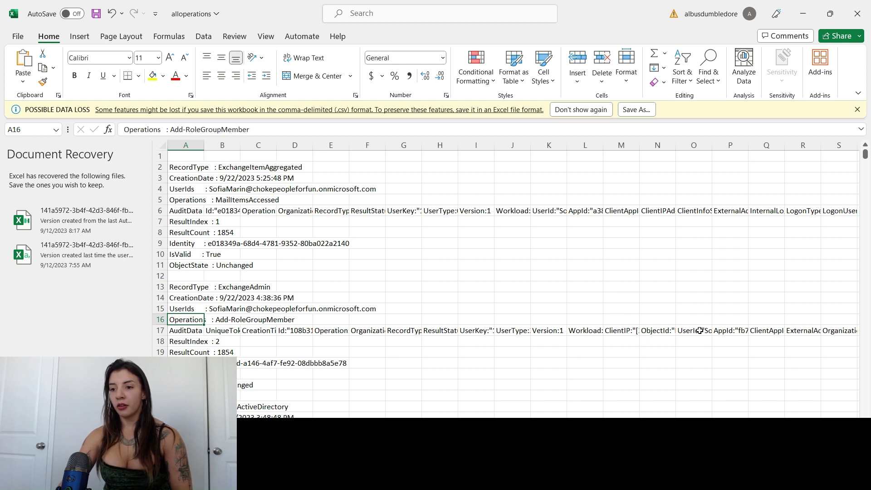
left_click(257, 331)
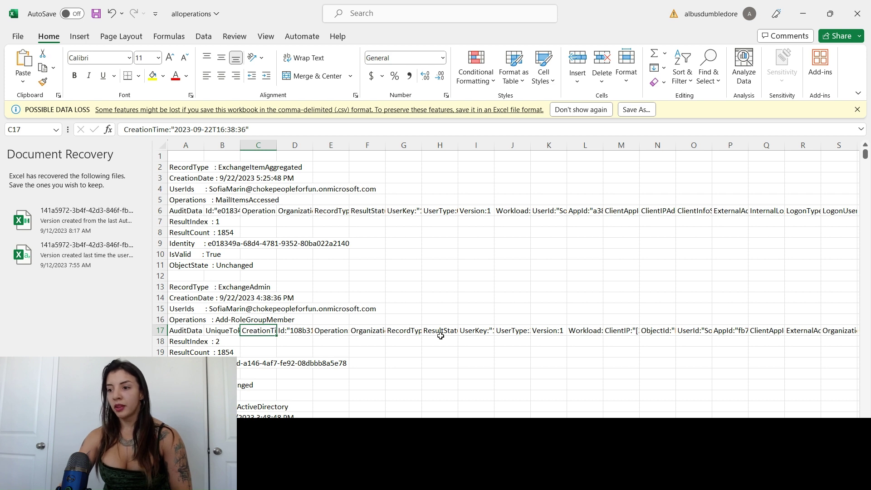
left_click(669, 331)
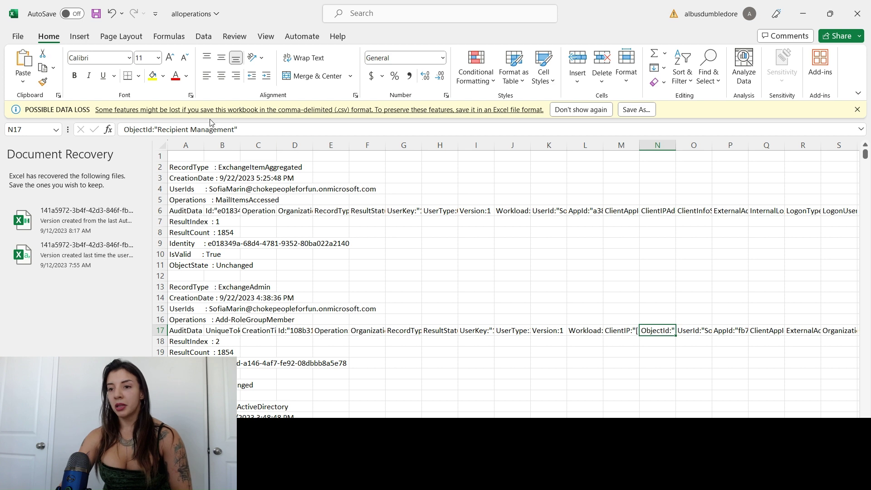
left_click_drag(240, 129, 158, 129)
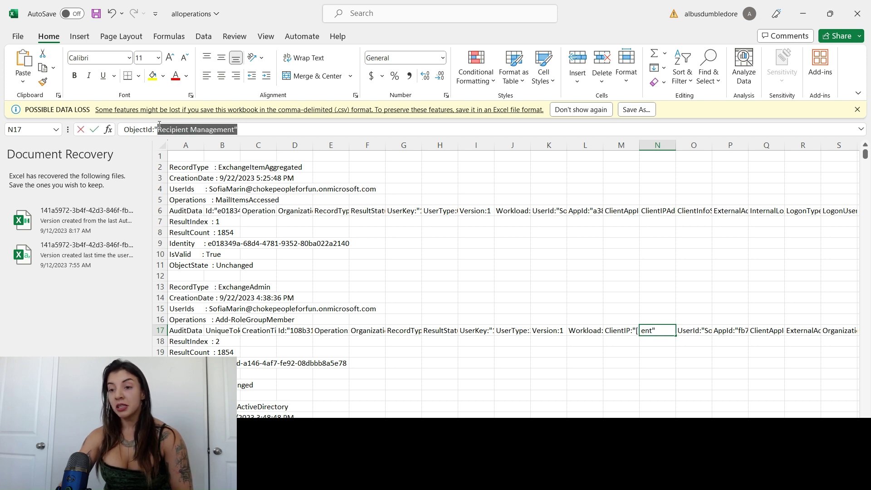
left_click(701, 330)
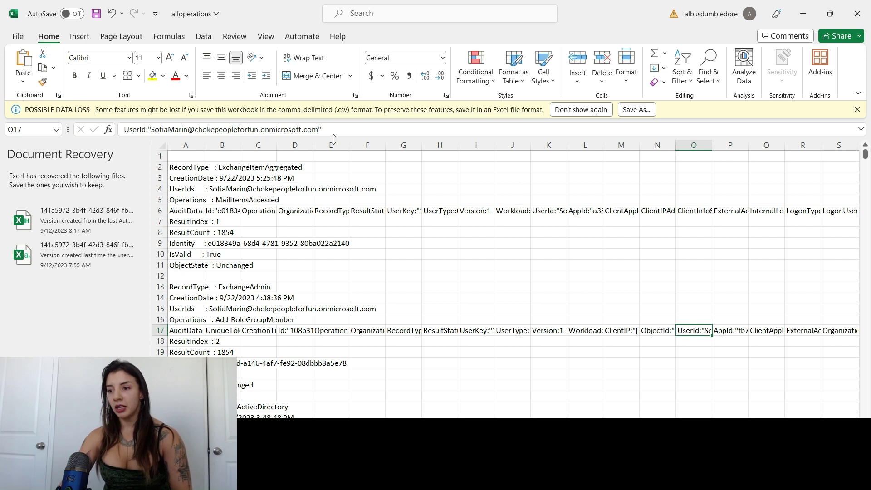
Step: Enlarge the formula bar and highlight the latter part of the record's AppId value
left_click_drag(335, 136, 589, 292)
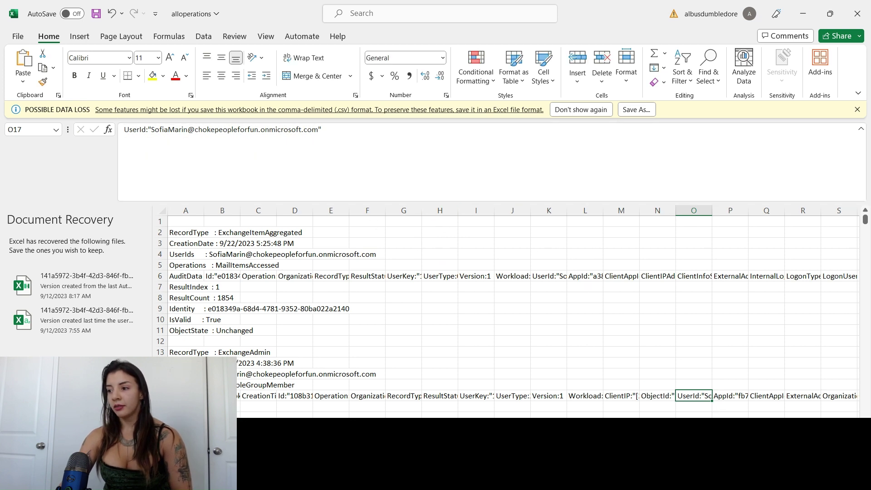
scroll(719, 361, "down", 2)
left_click(728, 384)
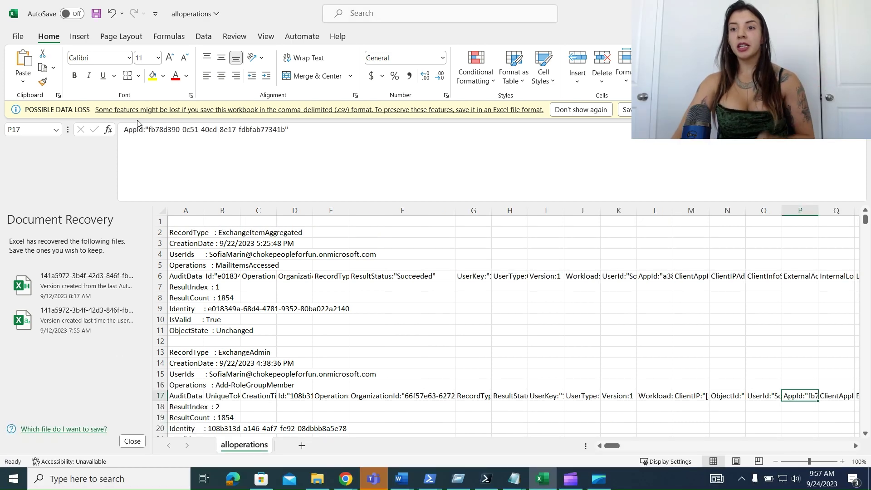
left_click_drag(183, 130, 389, 194)
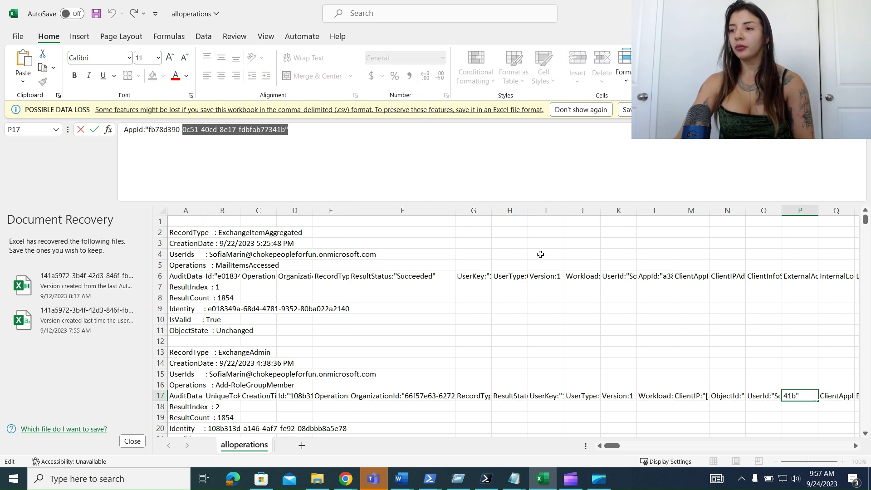
Step: Bring the alloperations Notepad log forward and reposition its window to show the BillingAdmins record
mouse_move(515, 479)
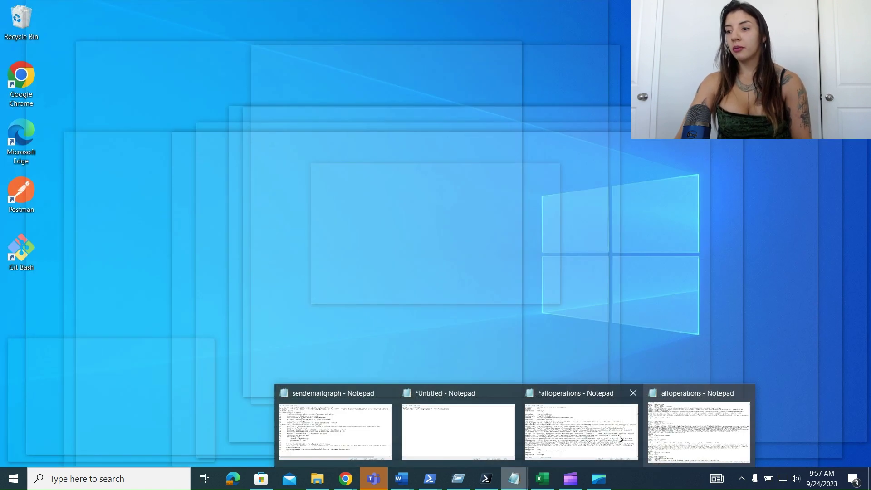
left_click(620, 439)
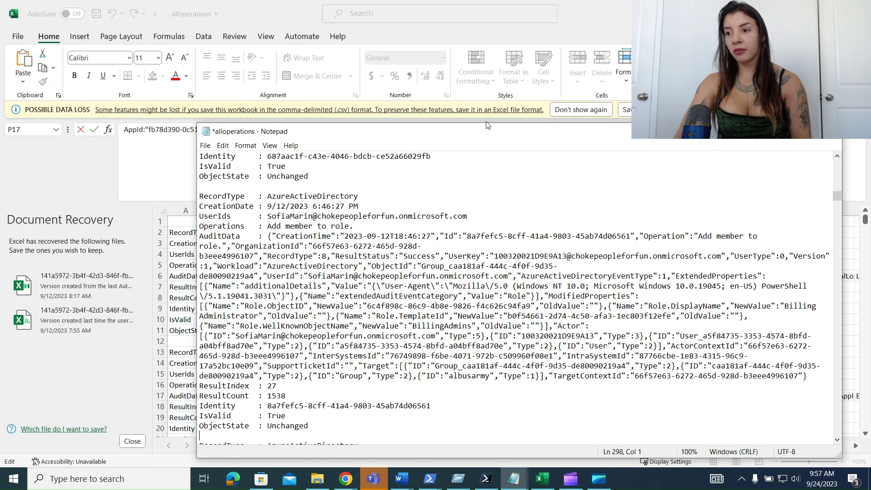
left_click_drag(493, 132, 505, 125)
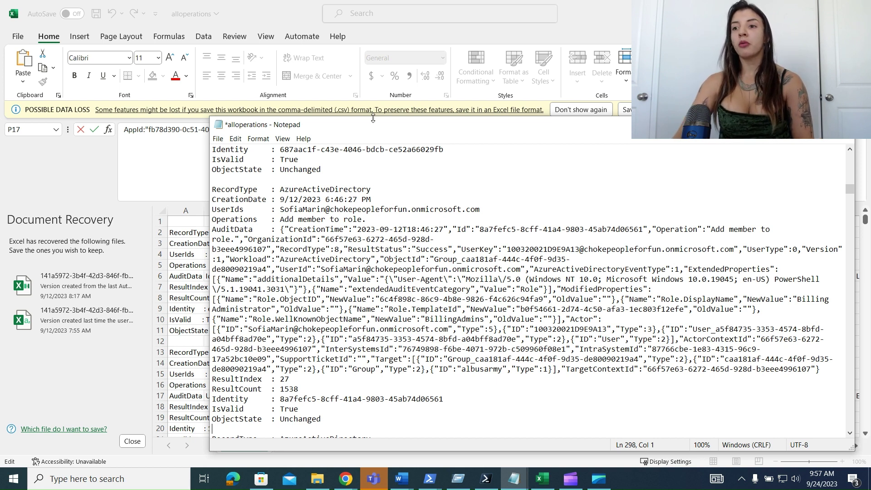
right_click(426, 127)
key("Escape")
left_click_drag(474, 128, 570, 124)
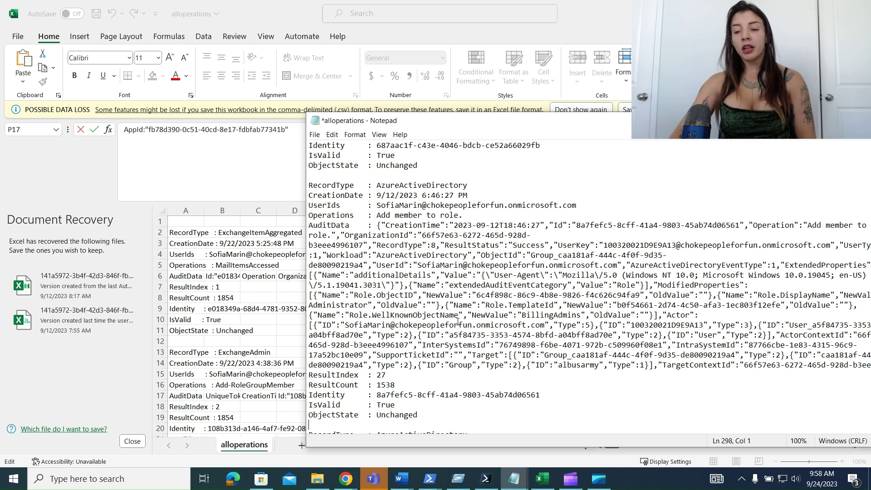
Step: Open the Azure PIM 'Add member to role outside of PIM' entry and review its modified properties and Billing Administrator target
mouse_move(351, 481)
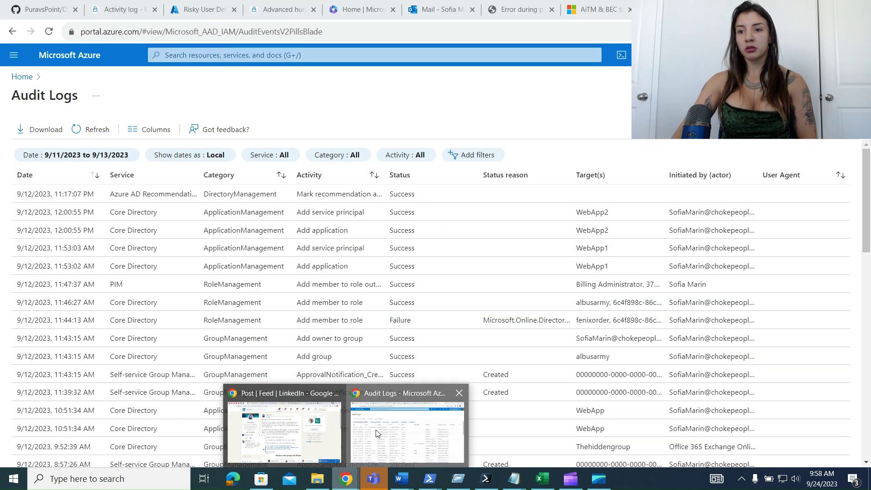
left_click(377, 433)
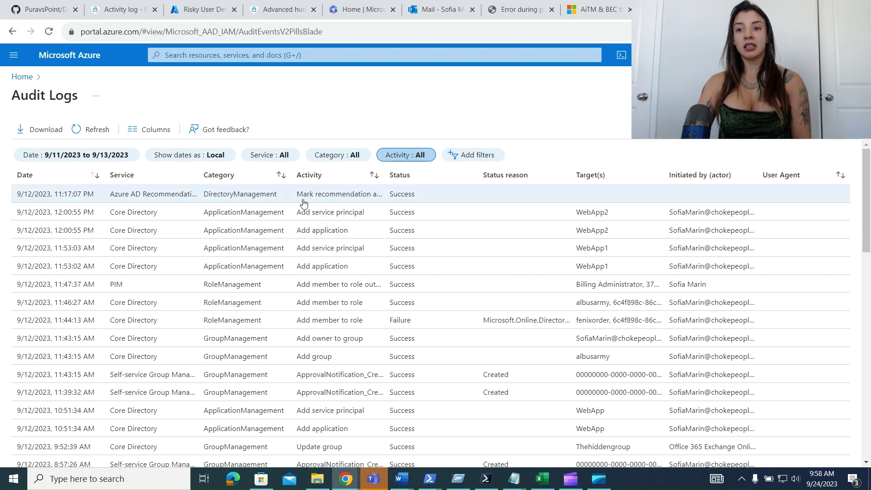
left_click(604, 291)
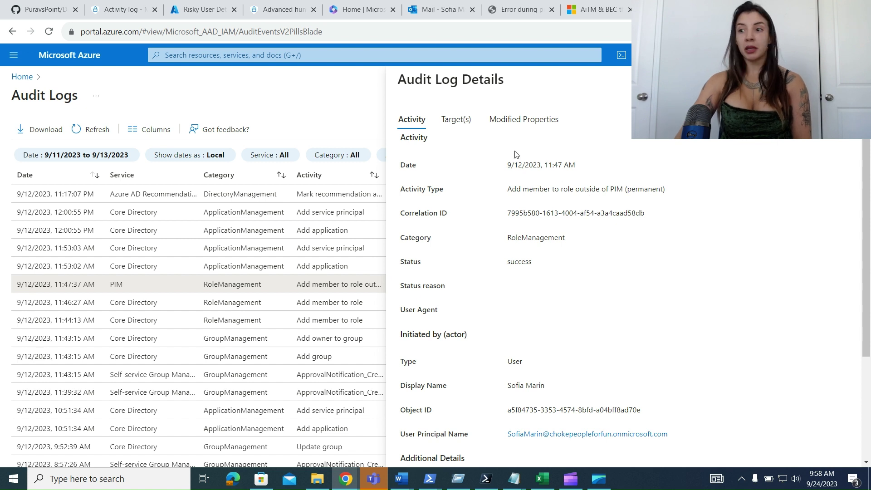
left_click(518, 116)
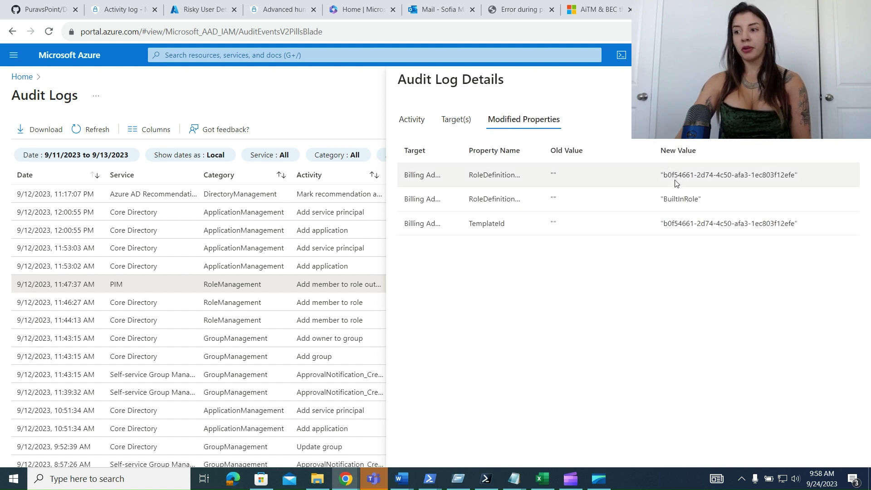
left_click(455, 126)
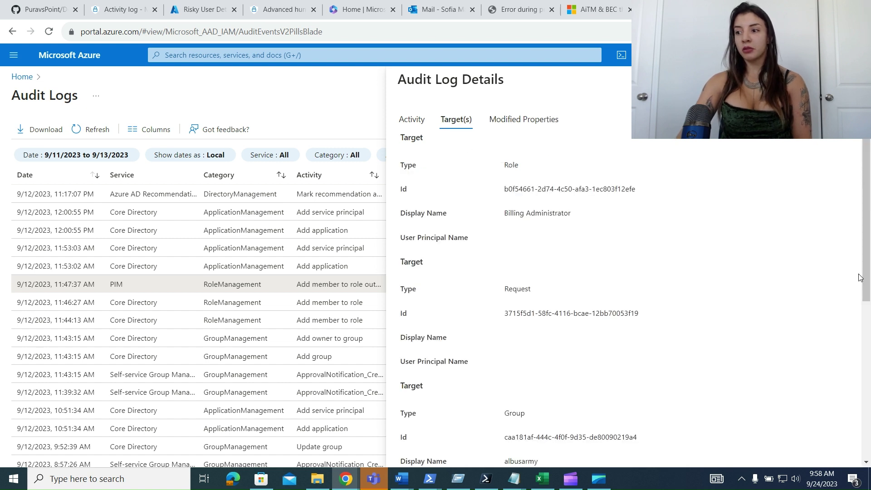
left_click_drag(868, 271, 849, 410)
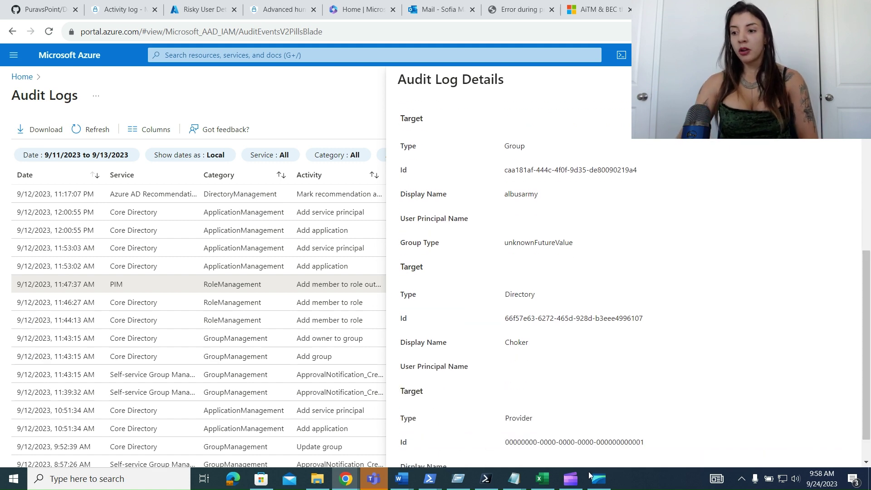
mouse_move(516, 479)
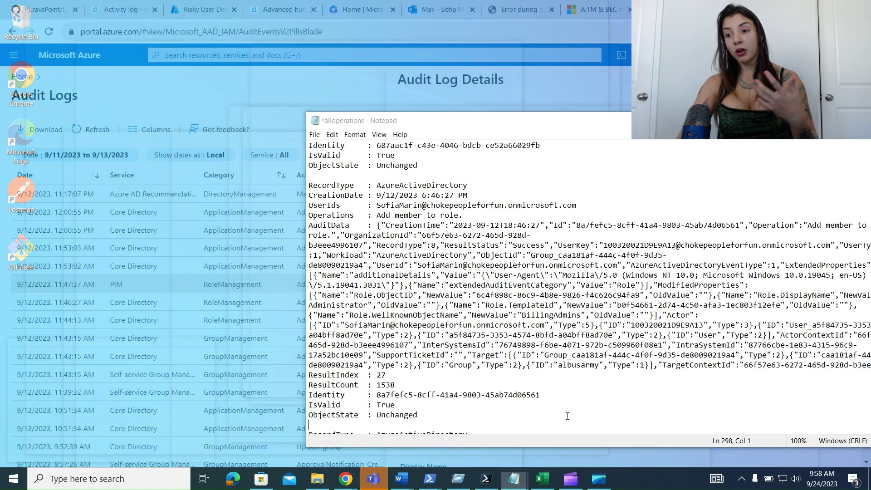
left_click(536, 426)
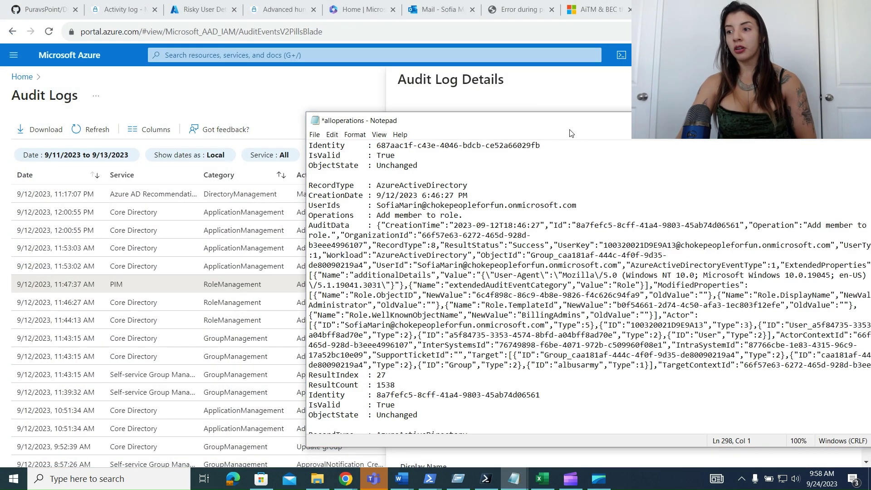
left_click_drag(570, 127, 458, 107)
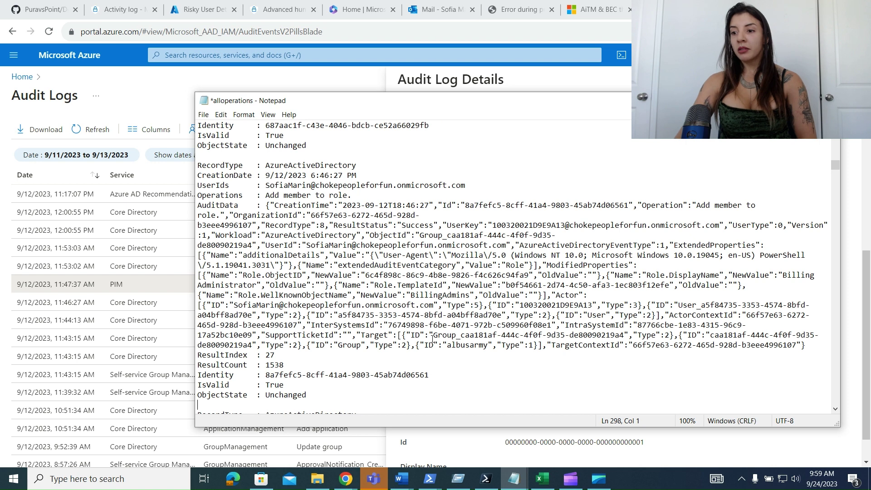
left_click_drag(433, 337, 523, 335)
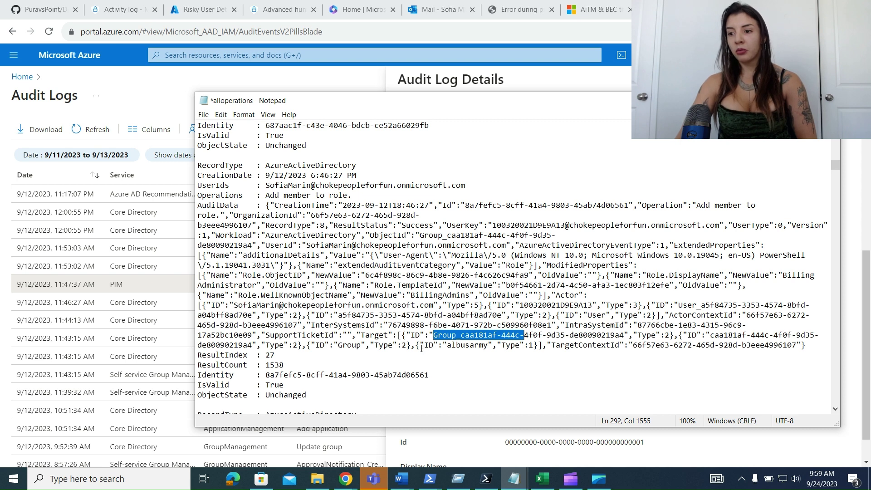
left_click(323, 347)
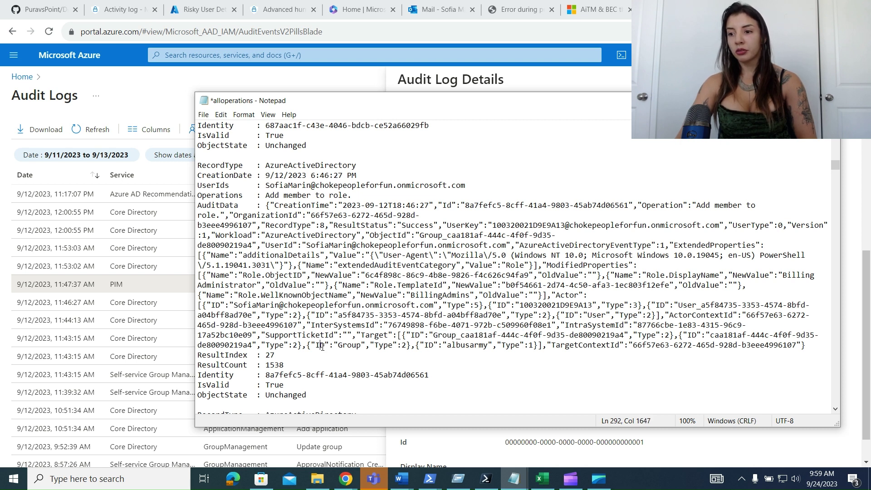
left_click(460, 345)
left_click_drag(461, 345, 489, 343)
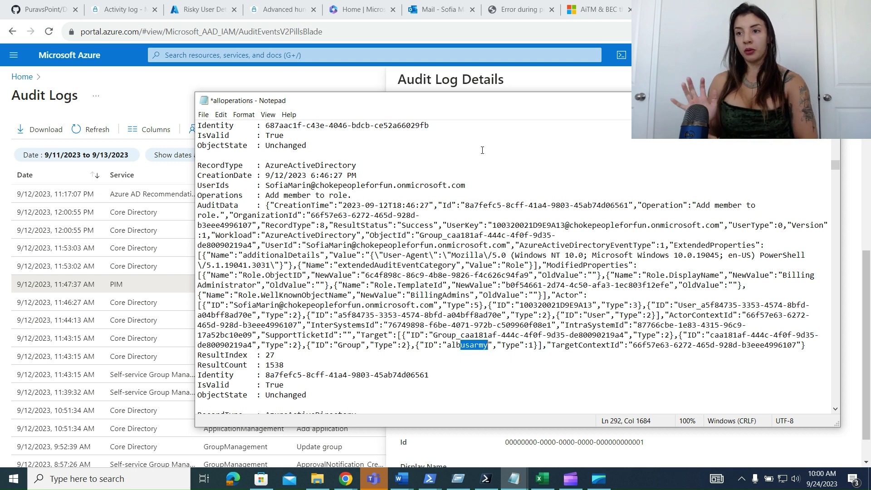
Step: Move to the second page of Exchange Online mailbox activities in the Activity log
left_click(105, 7)
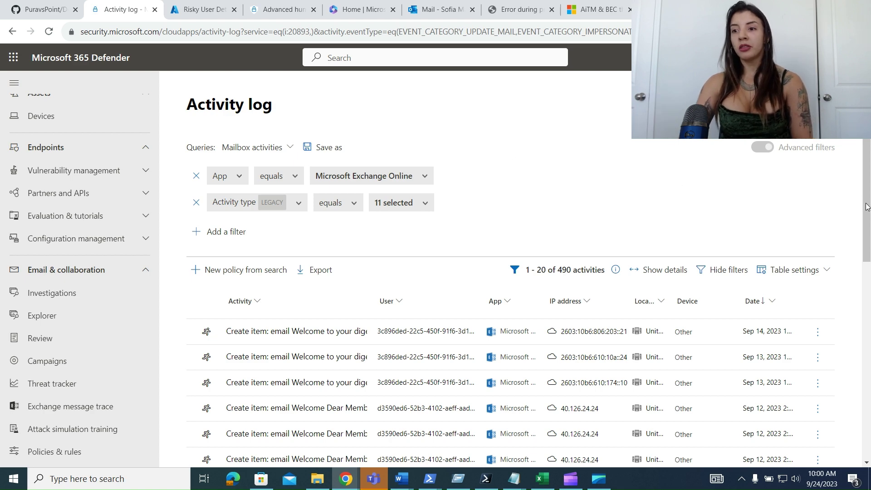
scroll(867, 207, "down", 5)
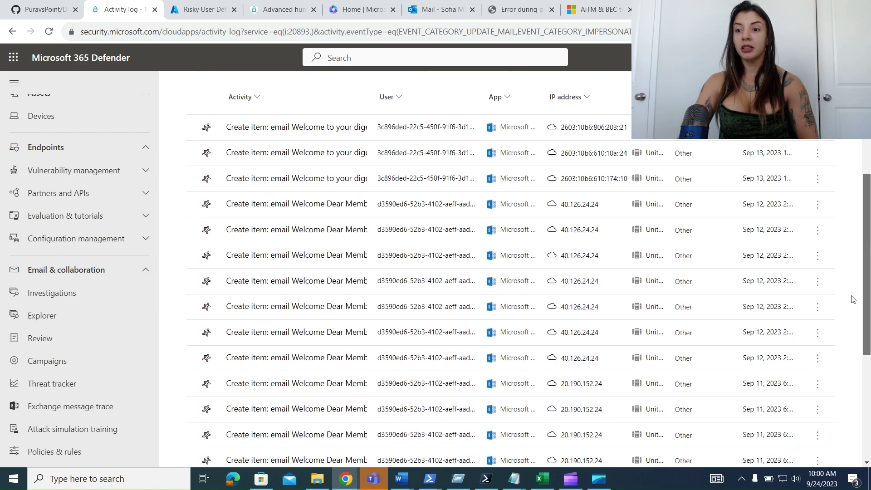
scroll(853, 300, "down", 5)
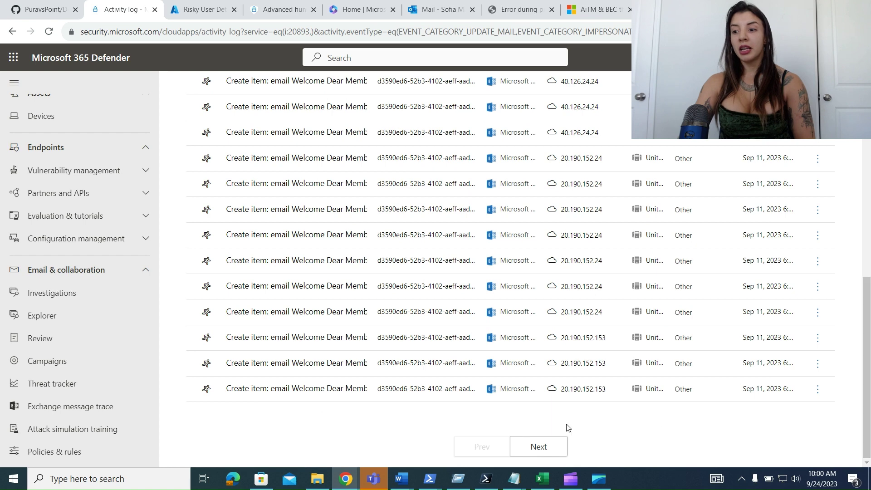
left_click(538, 446)
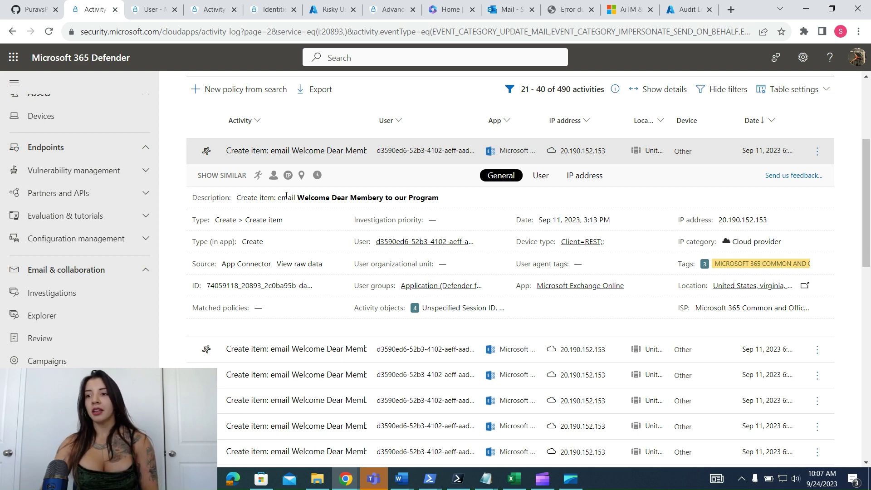
Step: Check the sent Welcome email in the mailbox, then return and highlight the 490-activity total
scroll(346, 97, "up", 4)
left_click(505, 9)
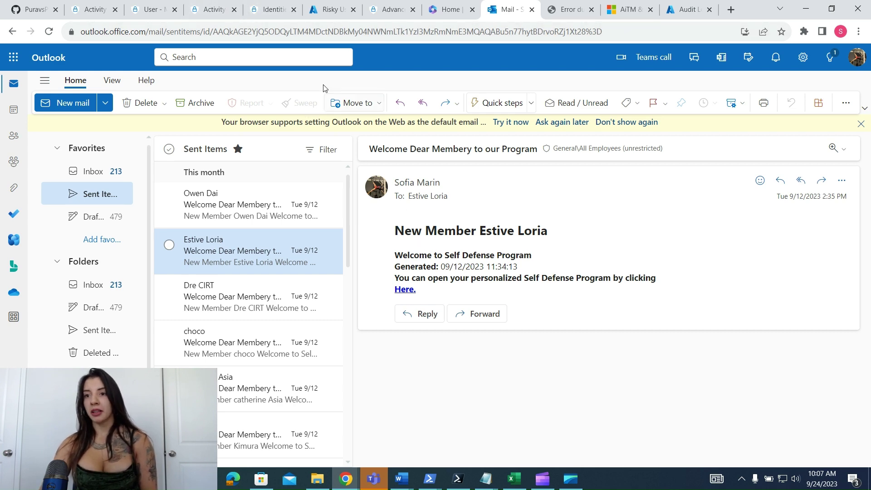
left_click(215, 9)
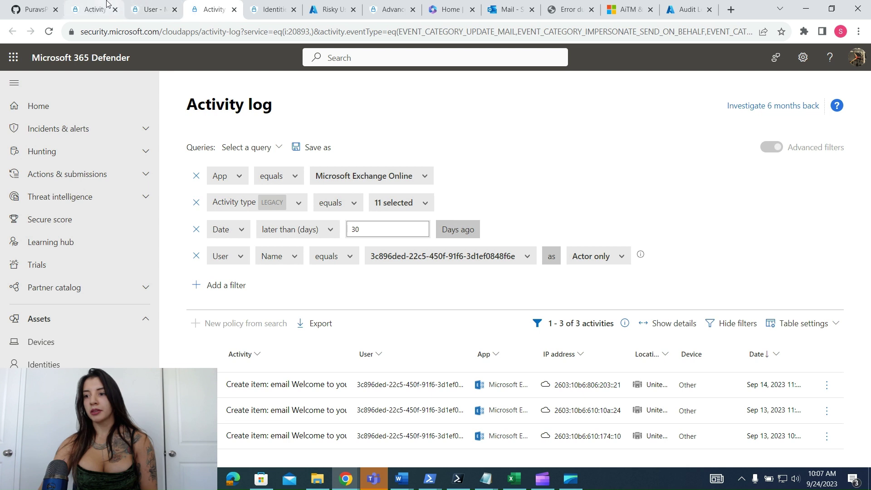
left_click(108, 5)
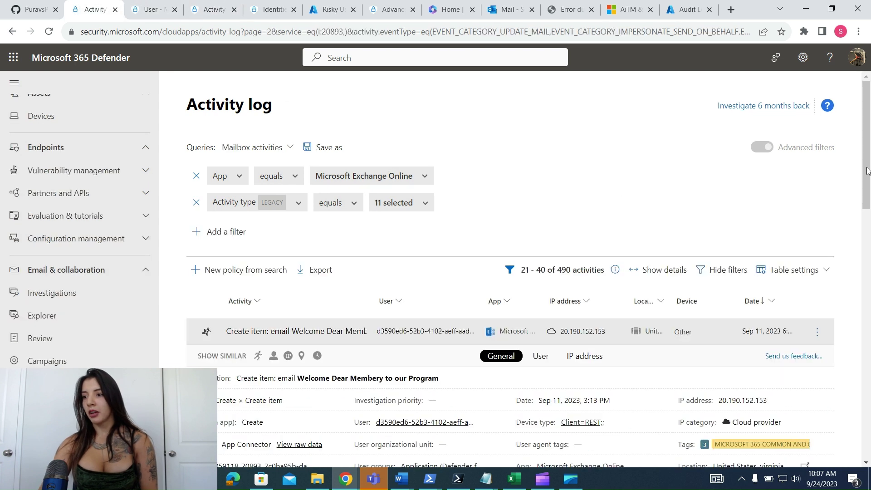
left_click_drag(559, 271, 572, 271)
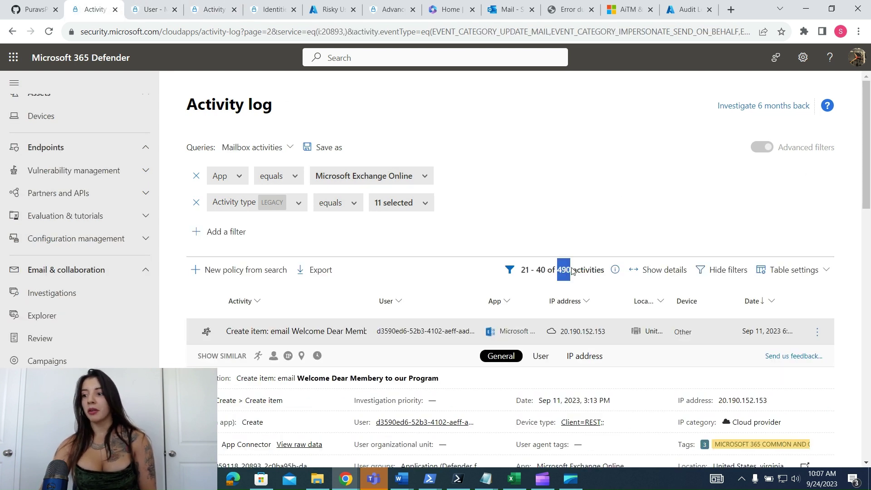
scroll(870, 189, "down", 2)
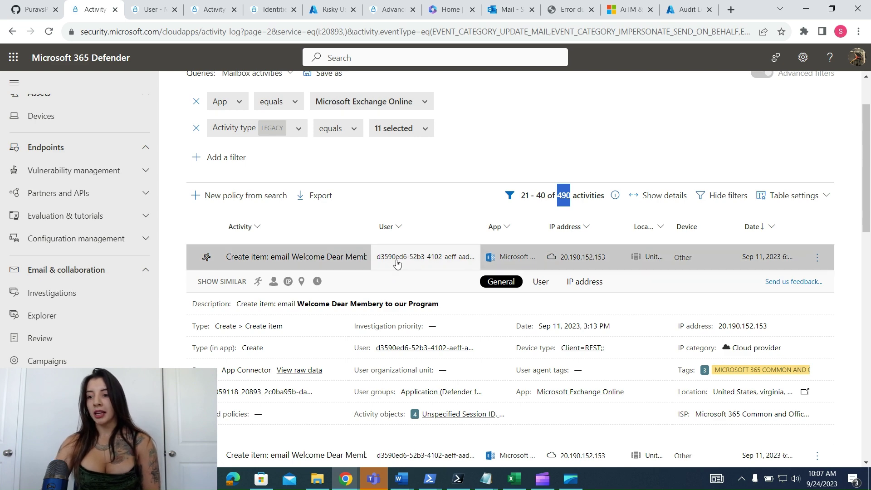
Step: Open the Welcome email activity's objects and add the listed account as a log filter
left_click(439, 414)
scroll(436, 198, "down", 1)
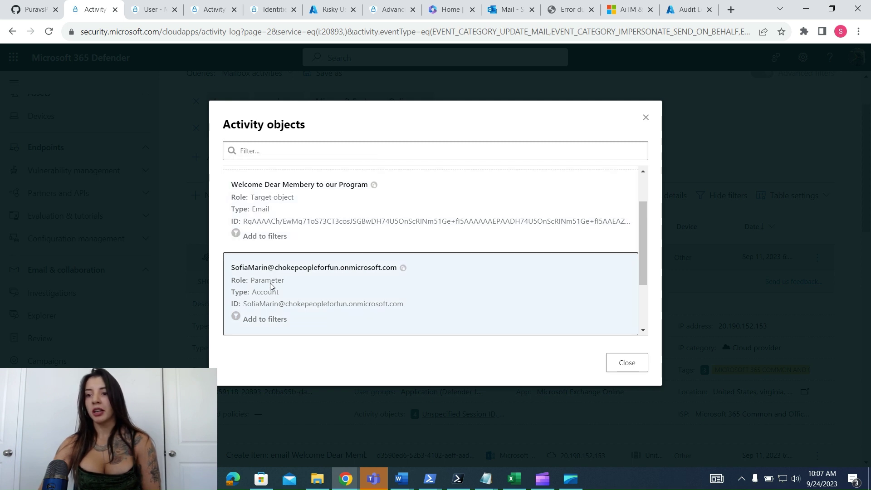
triple_click(653, 265)
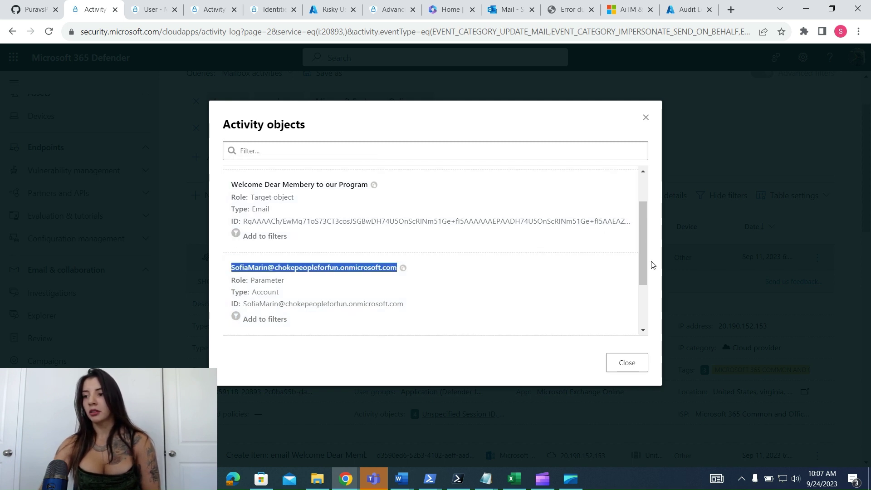
left_click_drag(644, 262, 642, 318)
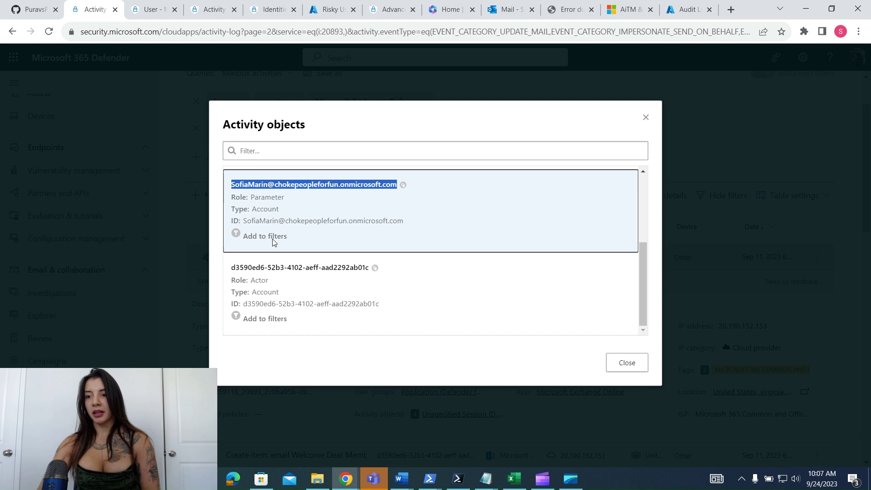
left_click(272, 236)
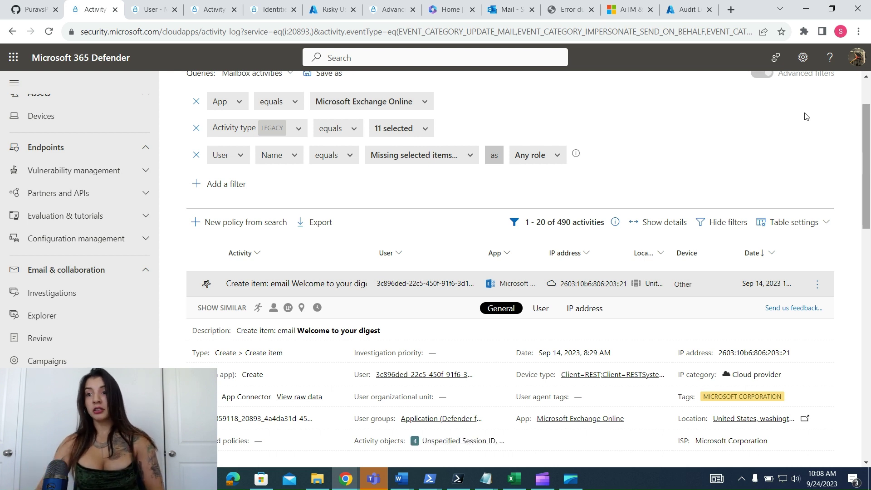
Step: Apply the Admin activities query and move to the next page of its 55 entries
left_click(241, 76)
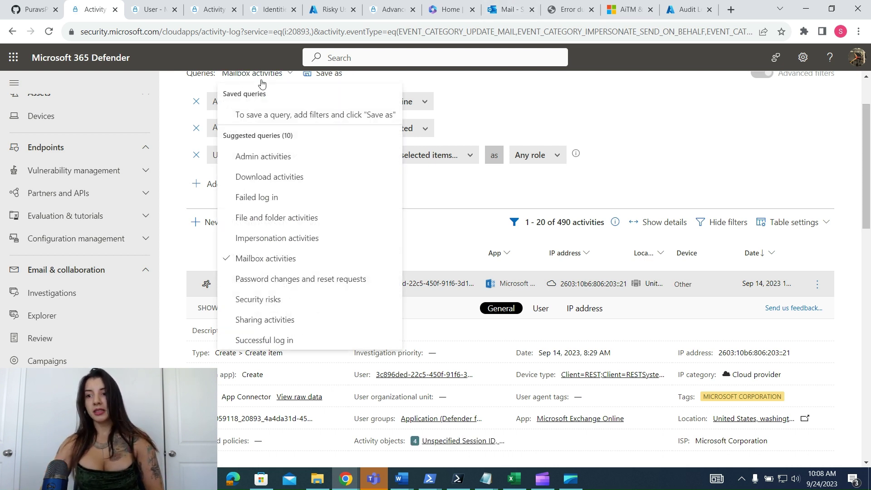
left_click(266, 157)
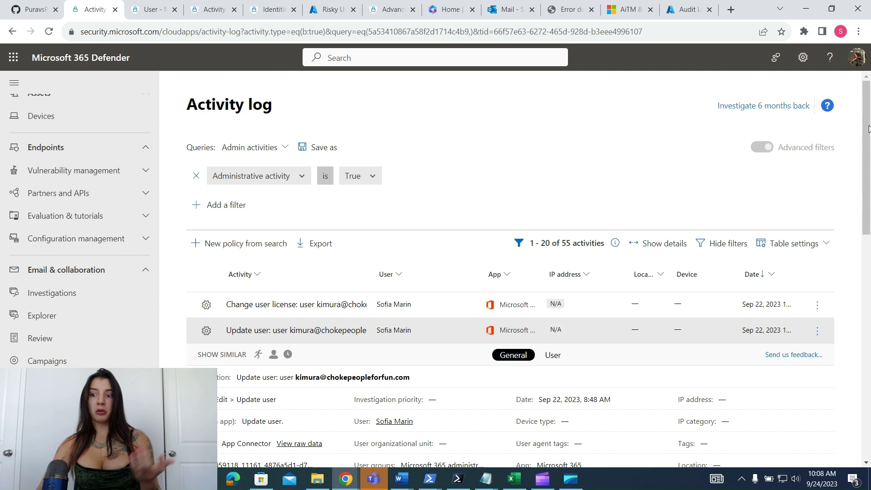
scroll(846, 268, "down", 7)
scroll(842, 277, "down", 3)
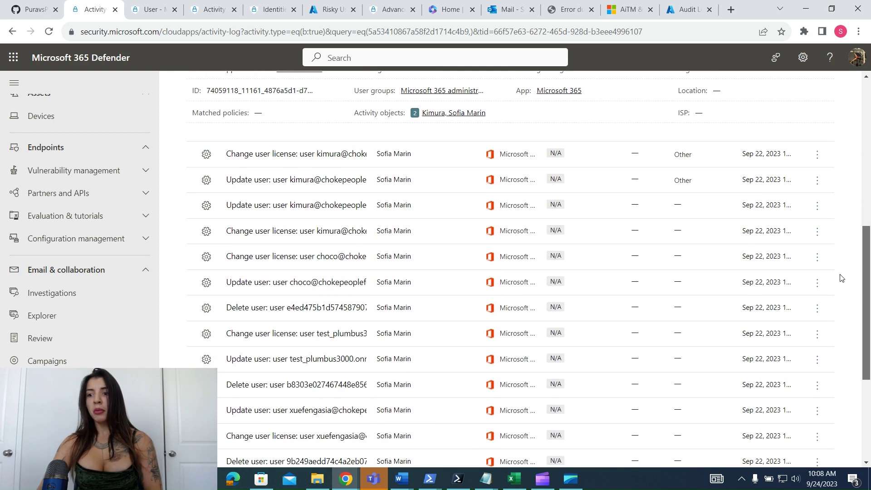
scroll(830, 327, "down", 2)
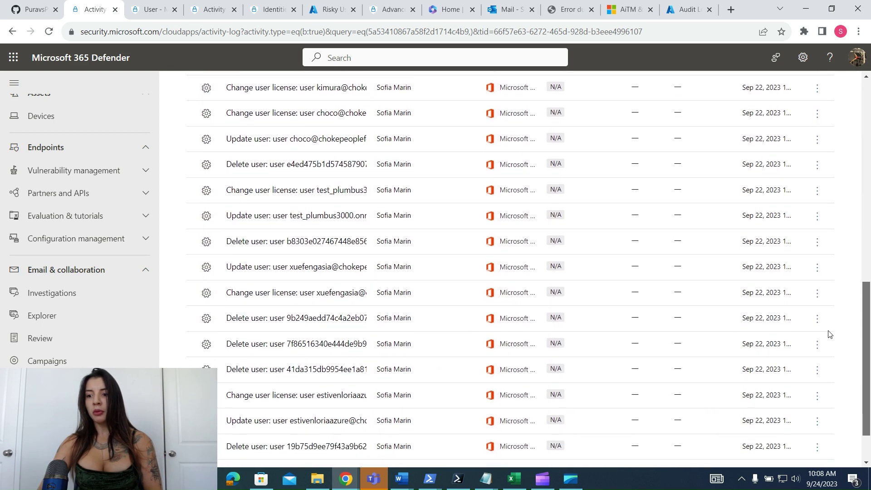
left_click(539, 447)
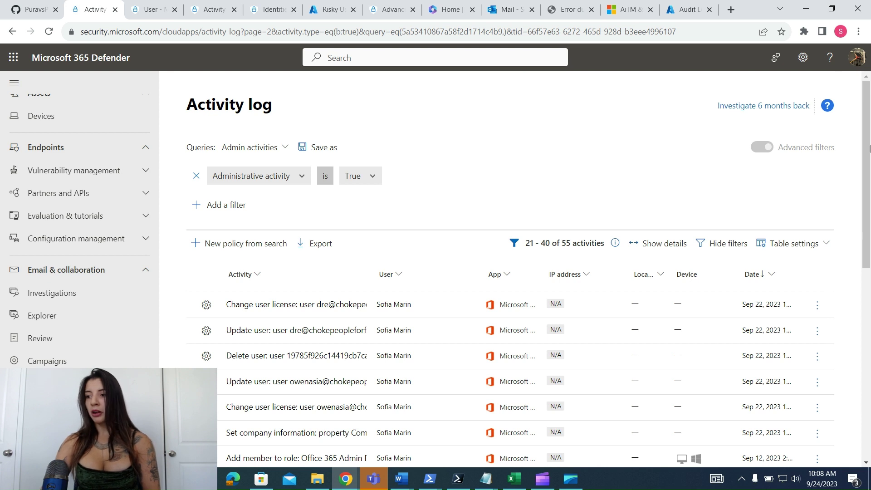
scroll(870, 148, "down", 5)
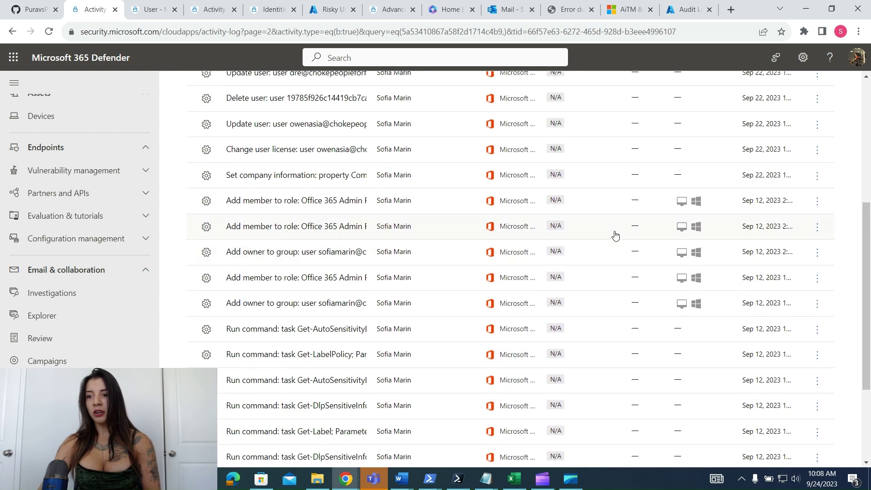
Step: Expand the Add member to role activity, highlight its role and target user, and reopen the queries list
left_click(304, 207)
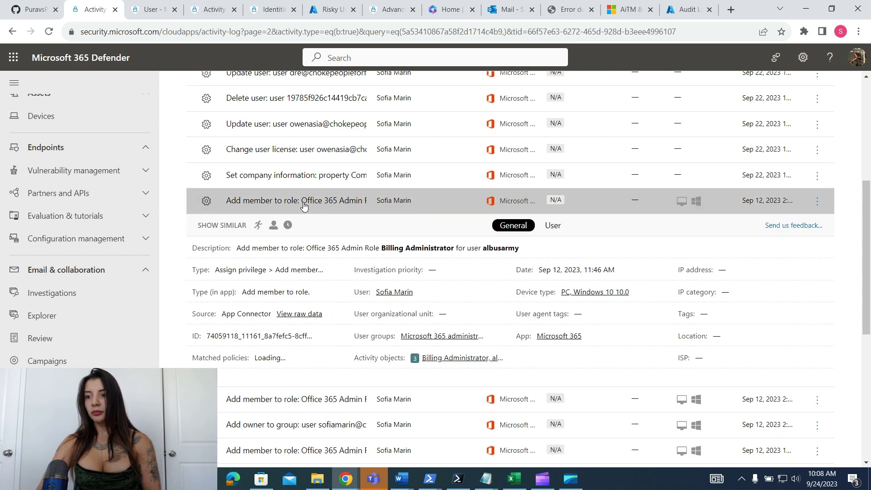
left_click(304, 206)
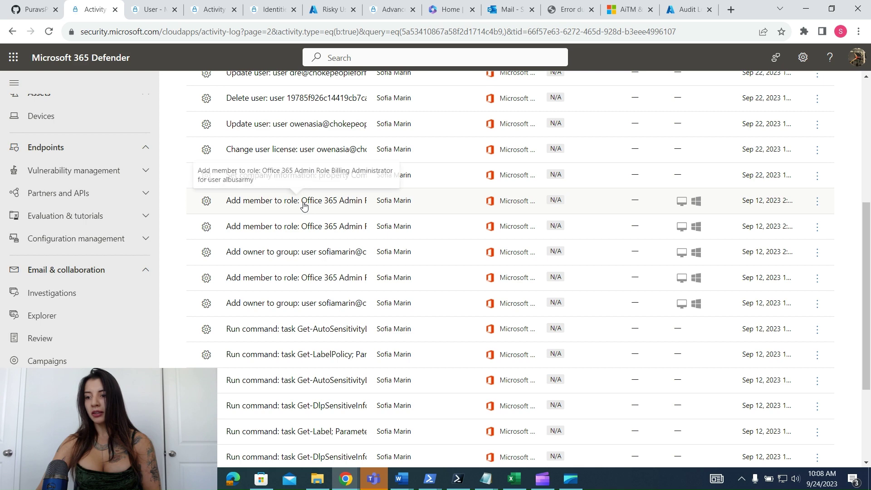
left_click(304, 206)
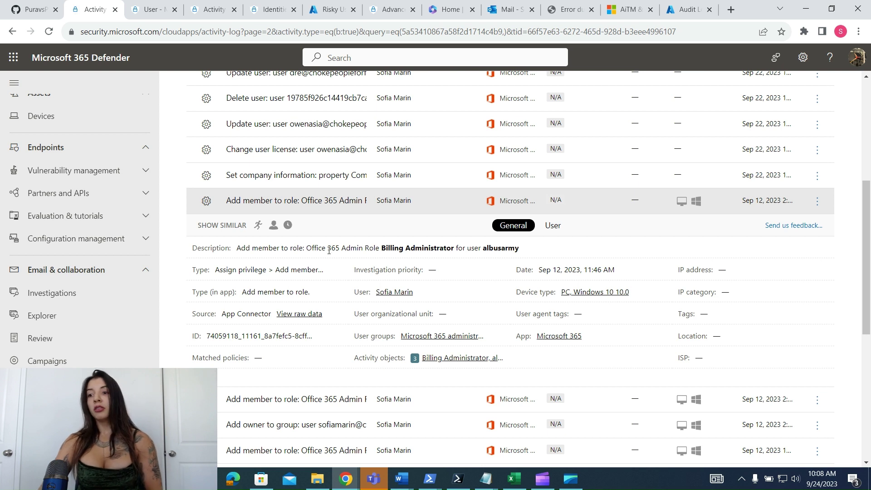
left_click_drag(393, 247, 517, 246)
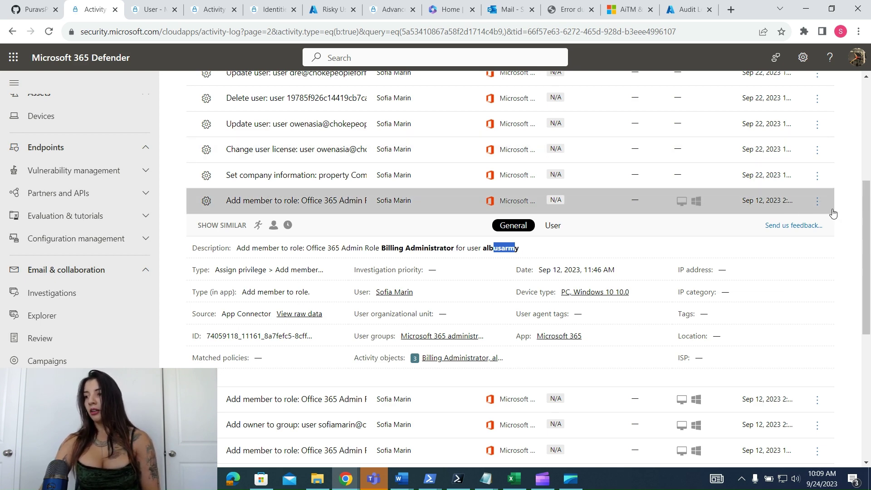
left_click_drag(867, 205, 864, 82)
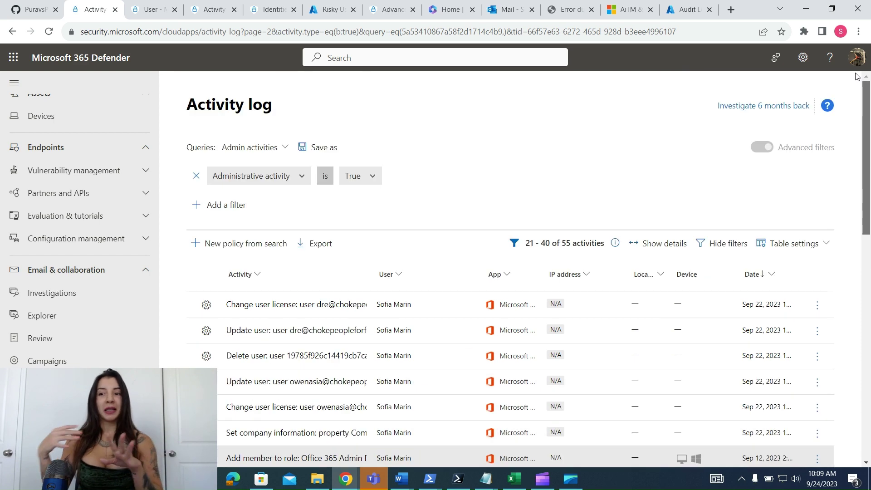
left_click(250, 146)
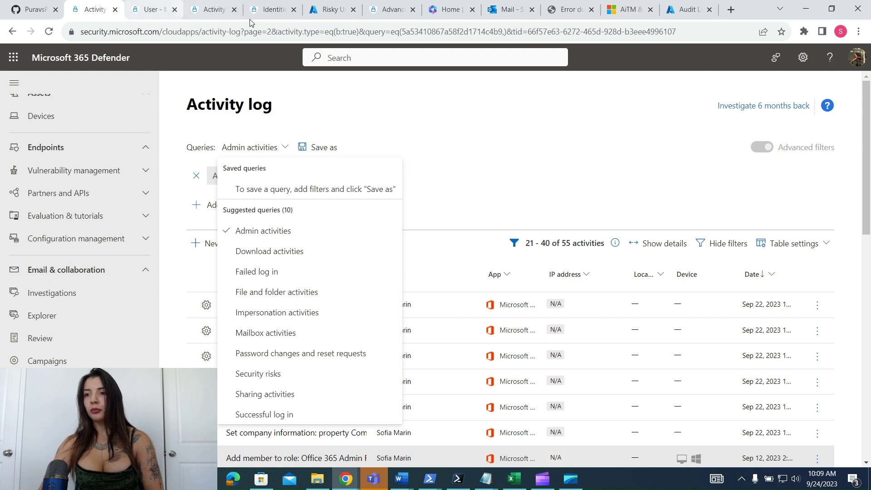
Step: Enlarge the Advanced hunting results area and run the existing CloudAppEvents query, returning 501 items
left_click(379, 11)
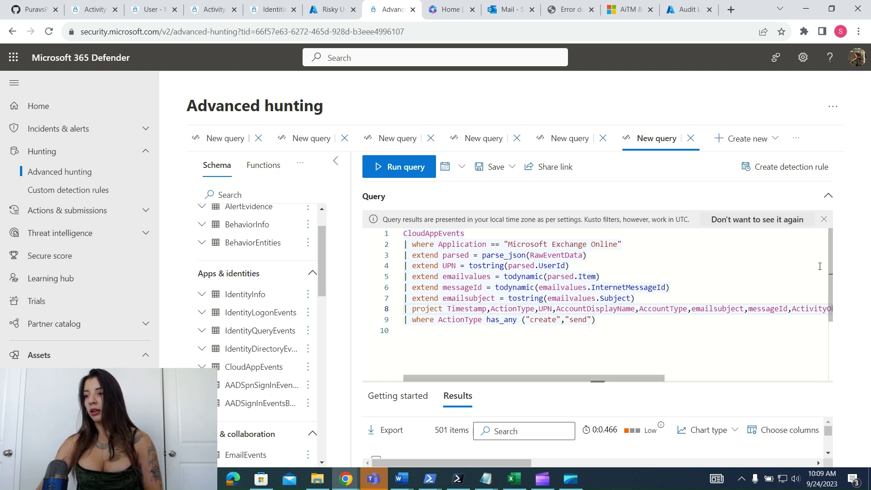
left_click_drag(831, 255, 792, 412)
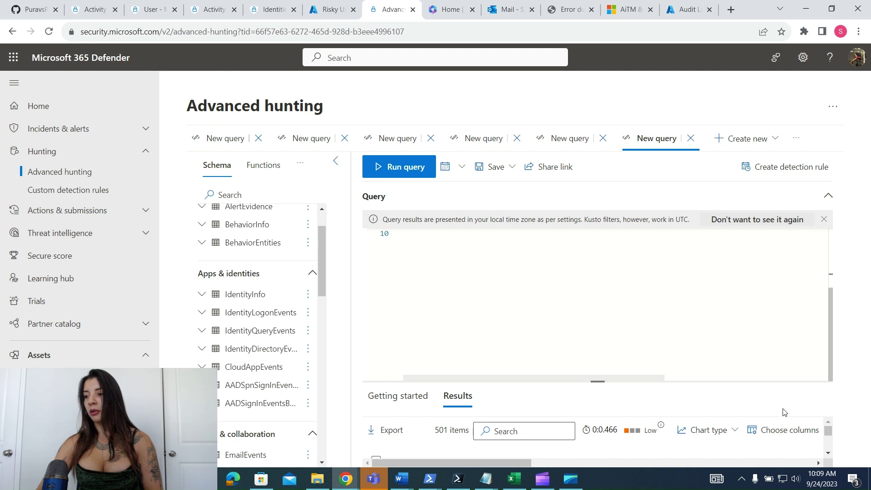
left_click_drag(761, 381, 750, 248)
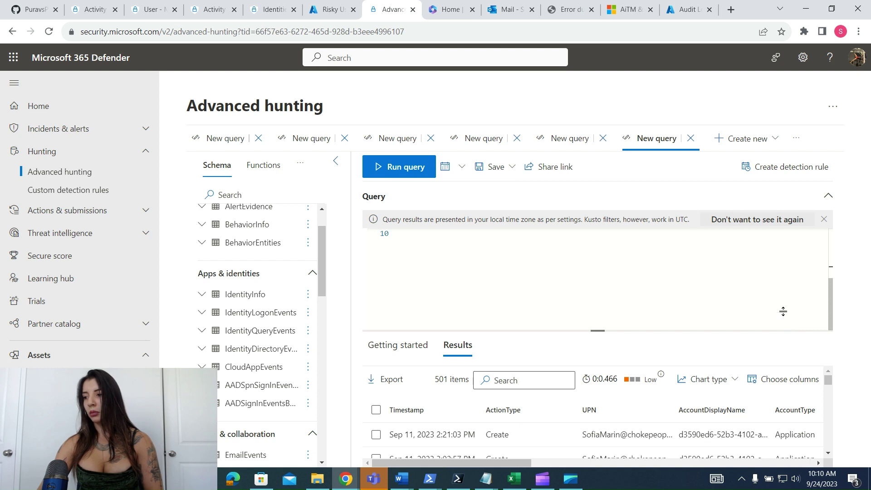
scroll(827, 392, "down", 1)
scroll(827, 391, "up", 1)
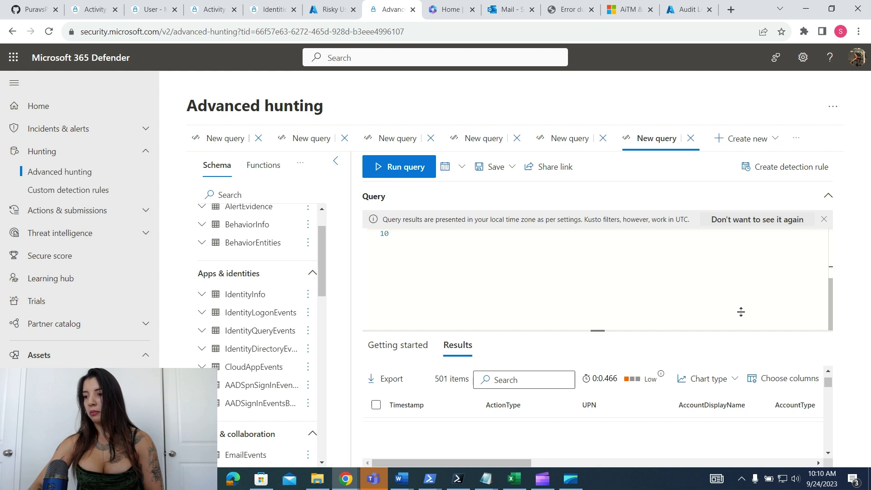
left_click(532, 318)
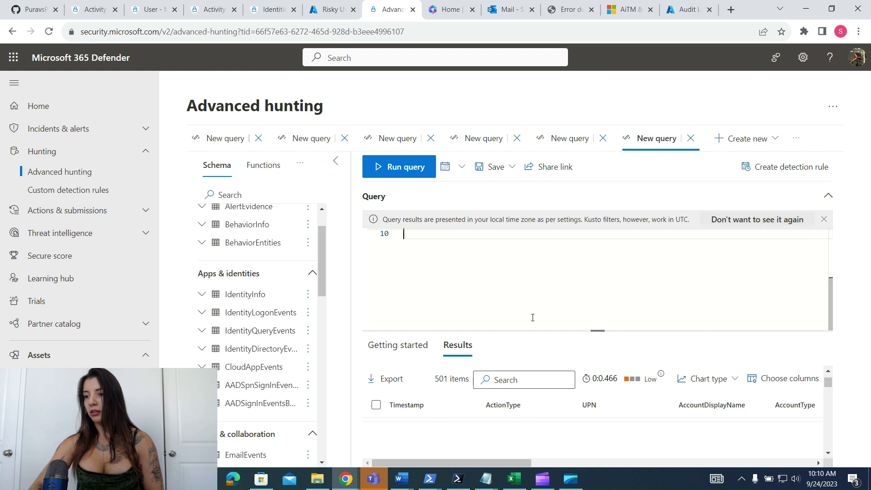
left_click(407, 173)
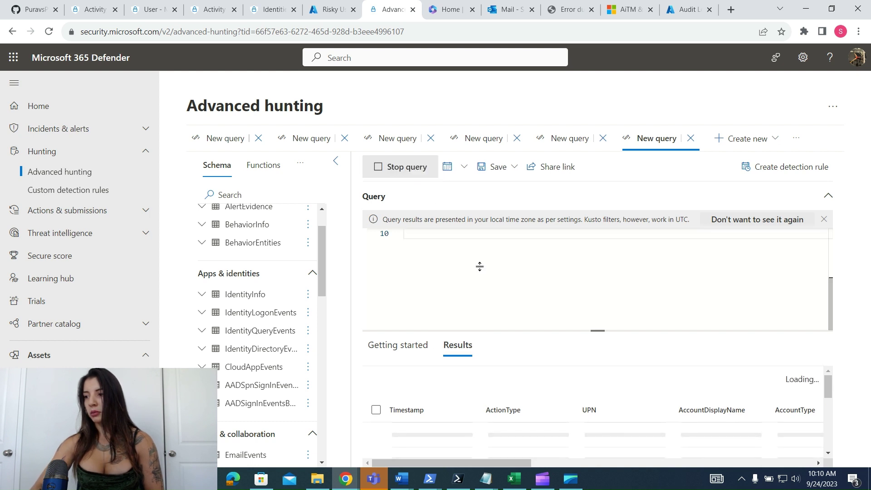
left_click_drag(831, 286, 827, 234)
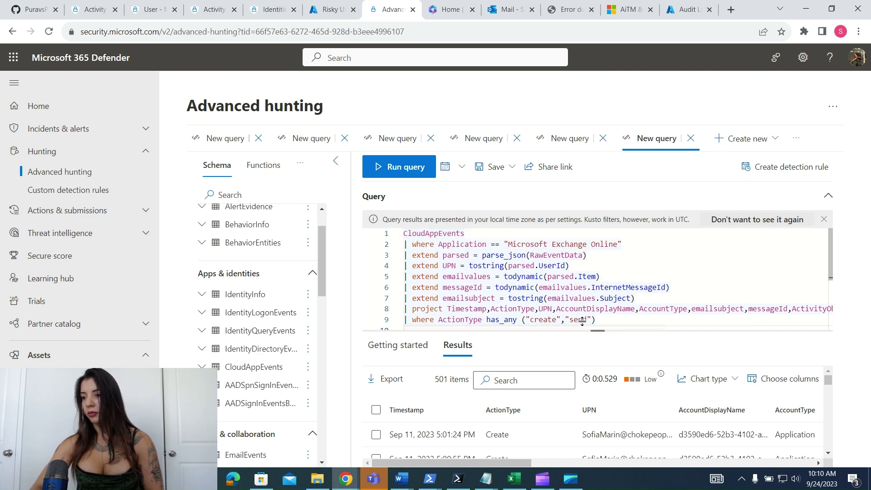
Step: Hide the schema, change line 9 to ActionType == "Send", and rerun the query for 11 results
left_click(335, 161)
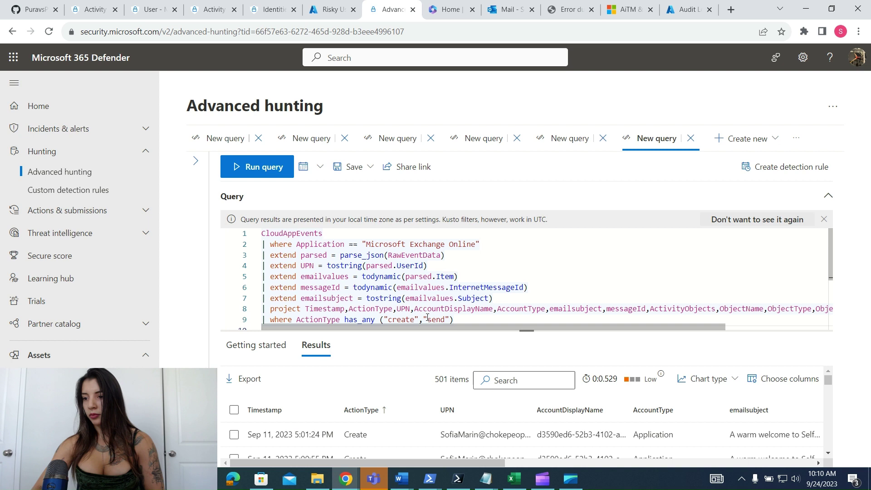
left_click_drag(452, 317, 348, 324)
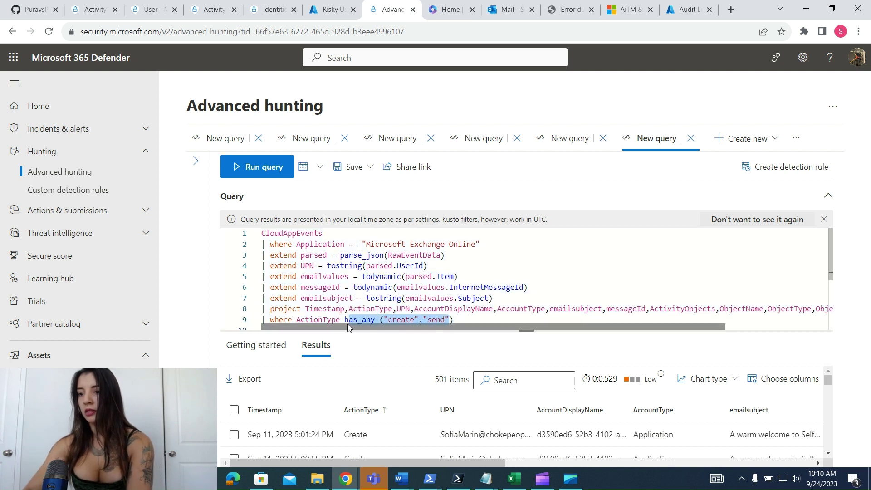
type("h")
key("BackSpace")
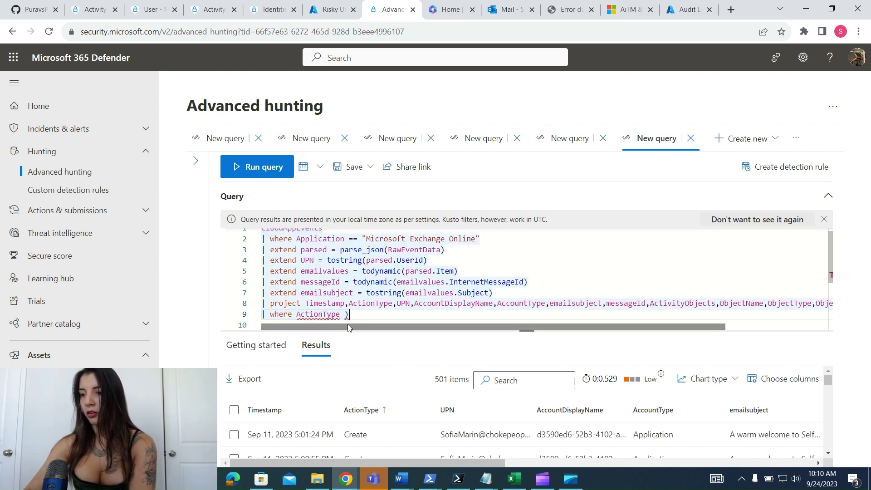
type("== ")
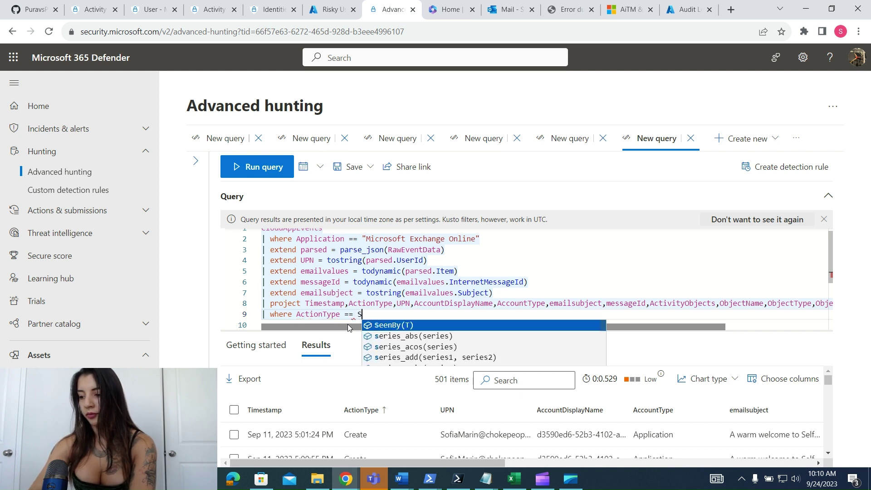
type("\"Send\"")
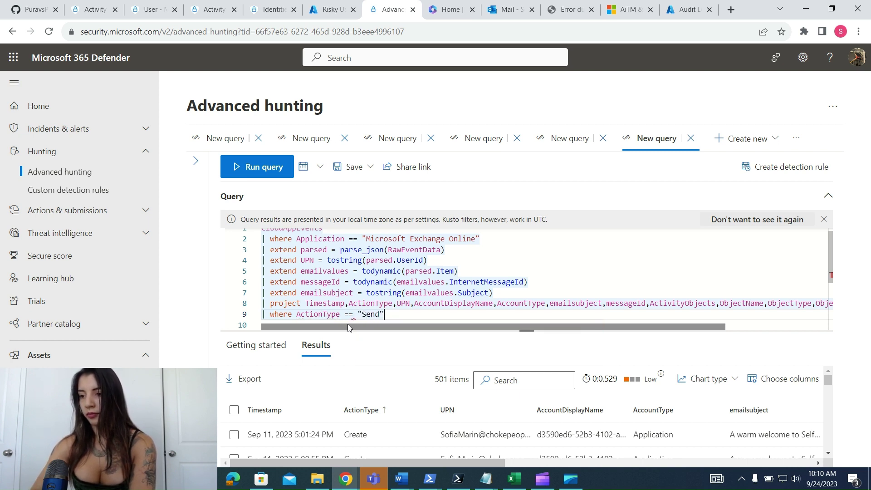
left_click(253, 166)
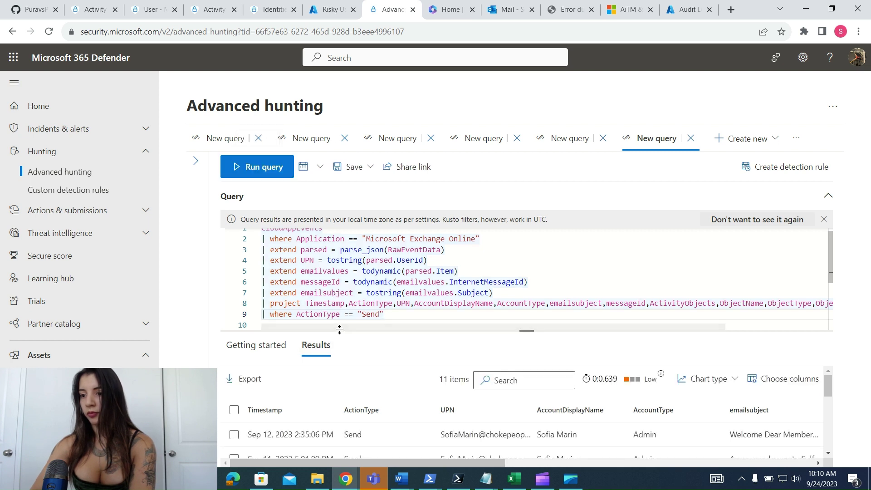
Step: Inspect the full 'Welcome Dear Membery to our Program' send record, then return to the Safe Links error tab
left_click(273, 429)
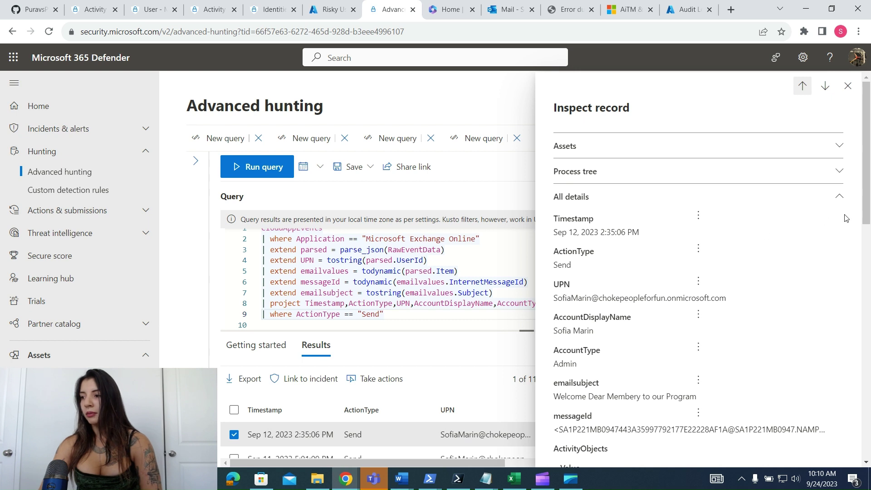
left_click_drag(863, 213, 862, 242)
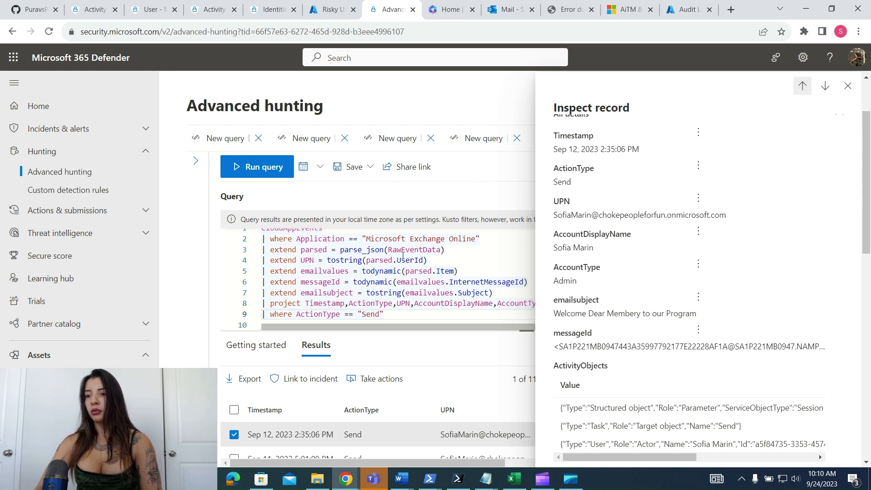
left_click_drag(863, 186, 851, 320)
left_click(686, 407)
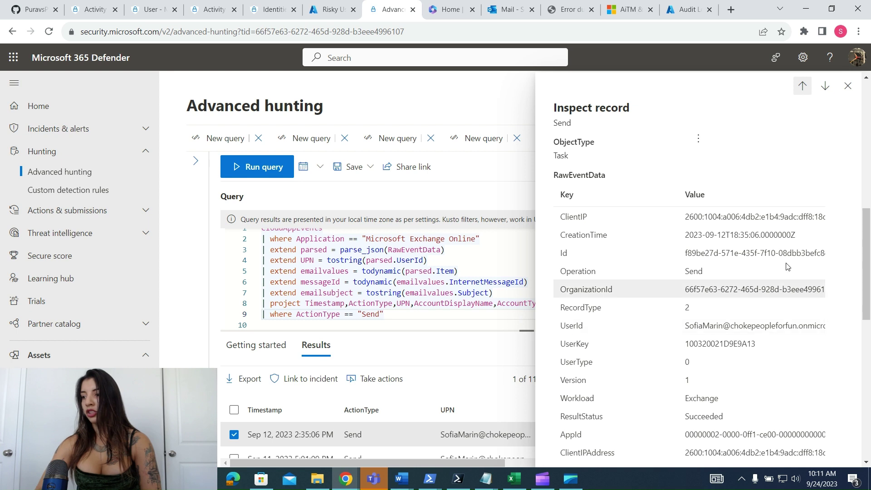
left_click_drag(864, 251, 862, 361)
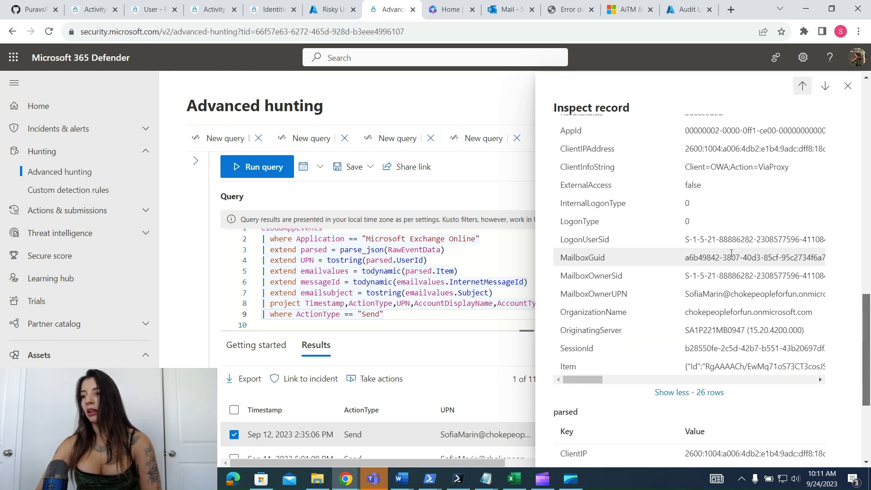
mouse_move(594, 380)
left_mouse_down()
mouse_move(818, 375)
mouse_move(583, 379)
left_mouse_up()
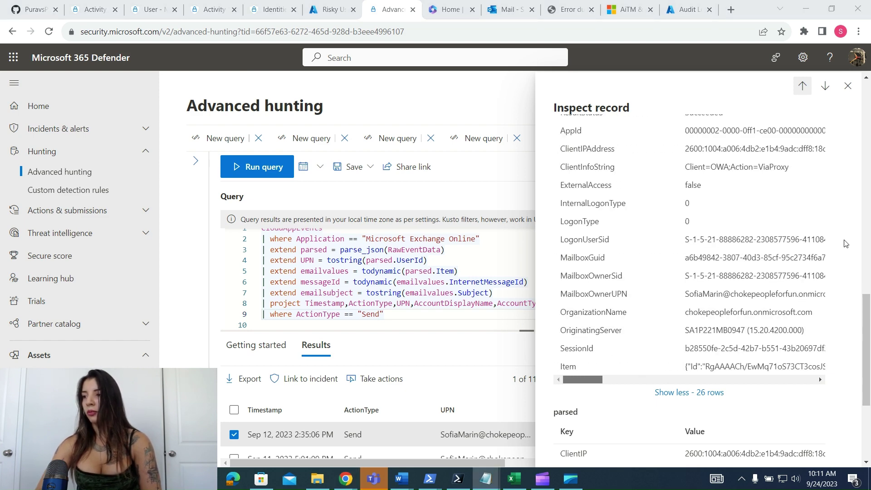
left_click(851, 198)
left_click_drag(866, 299, 869, 97)
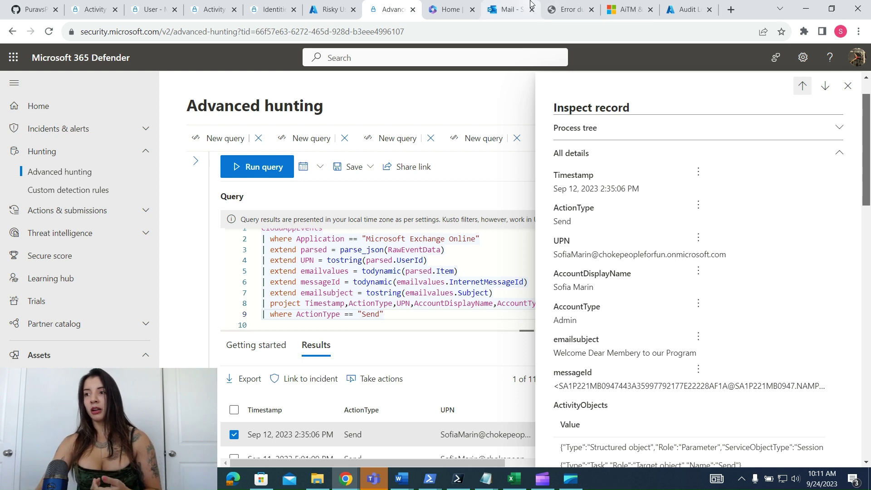
left_click(548, 5)
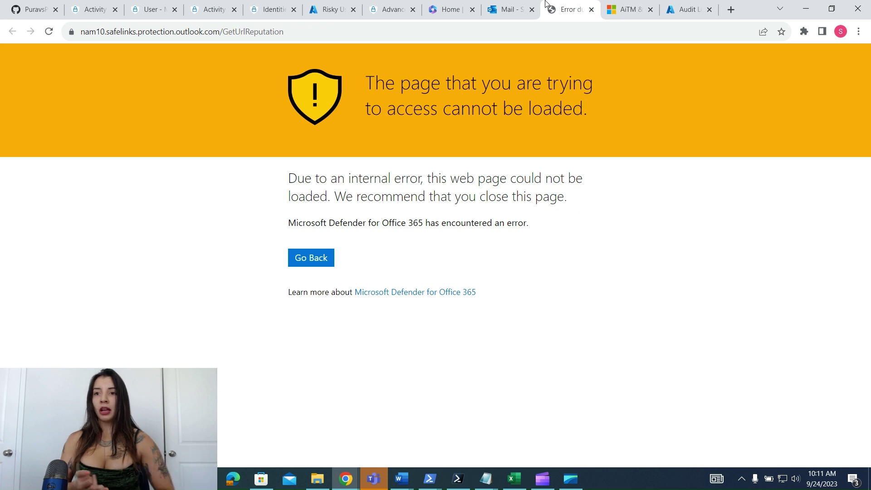
Step: Revisit the activity log, then the Risky users and Identities tabs, closing the Queries list
left_click(84, 6)
left_click(397, 130)
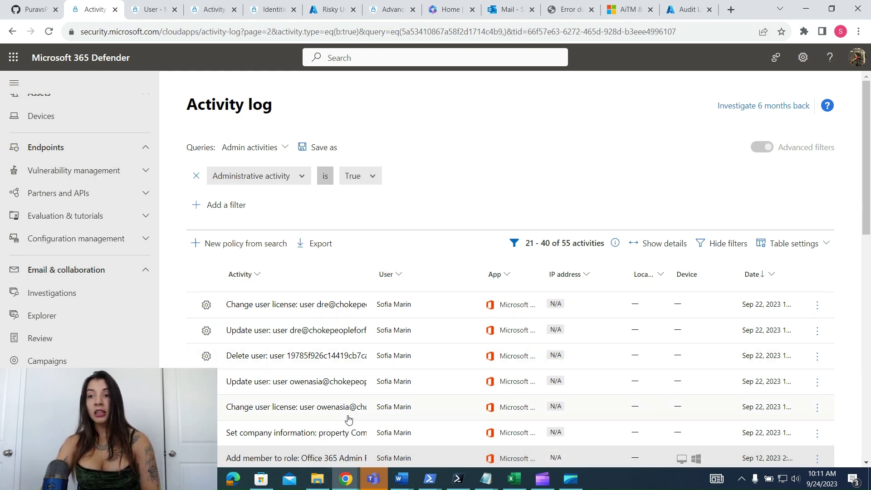
left_click(325, 4)
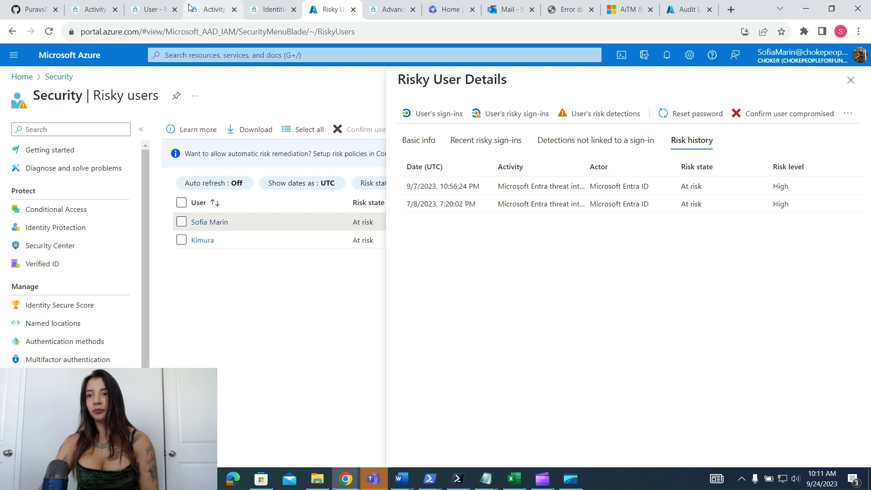
left_click(250, 4)
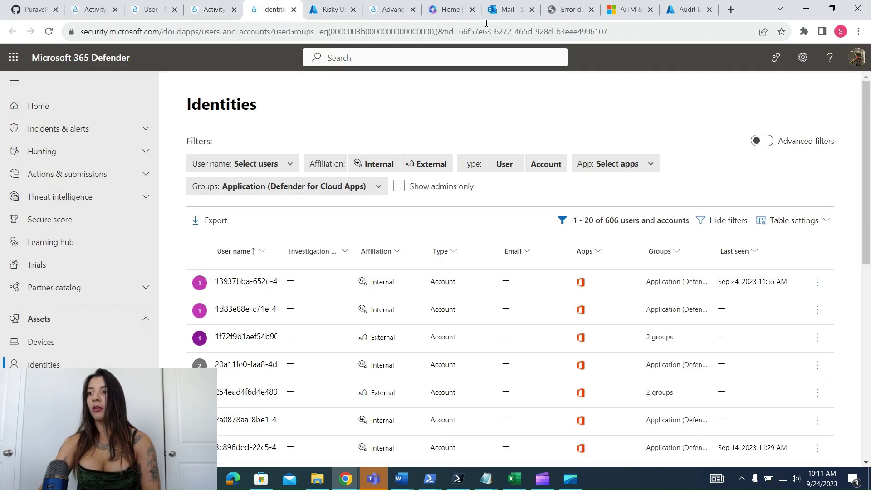
Step: Open the AiTM & BEC article and scroll to section 1's KQL query for inbound HTML-attachment emails
left_click(629, 9)
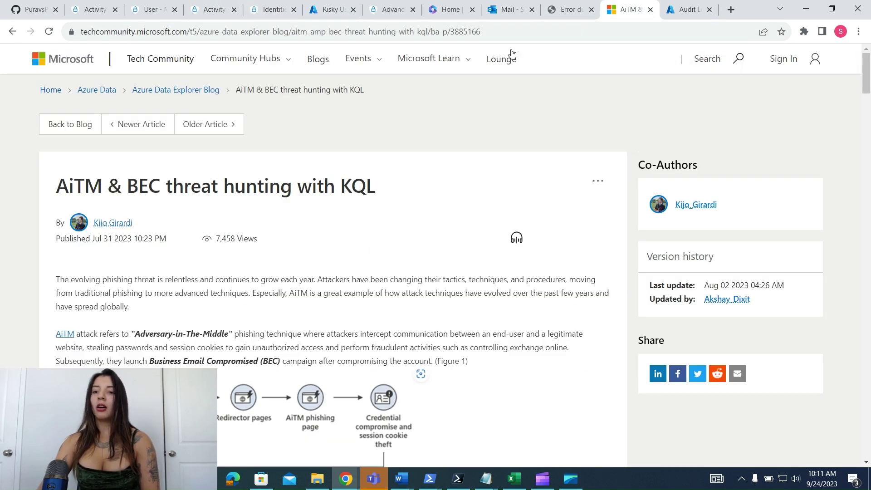
scroll(429, 232, "down", 10)
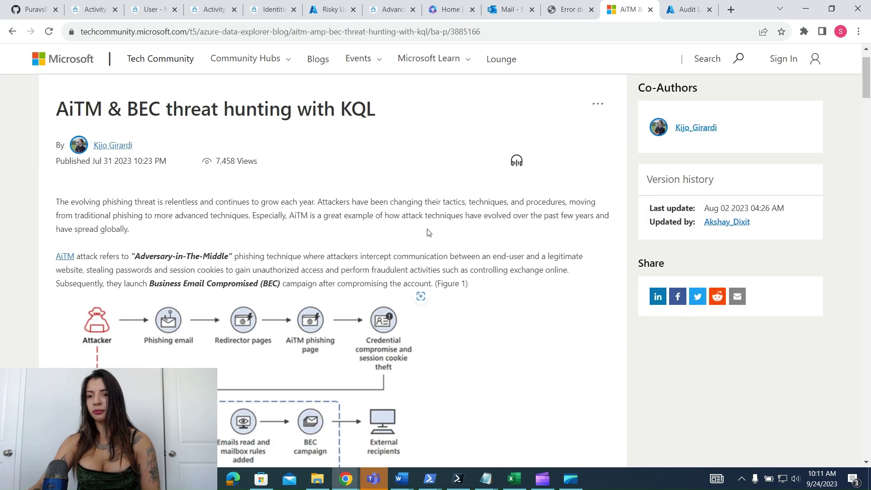
scroll(429, 233, "down", 3)
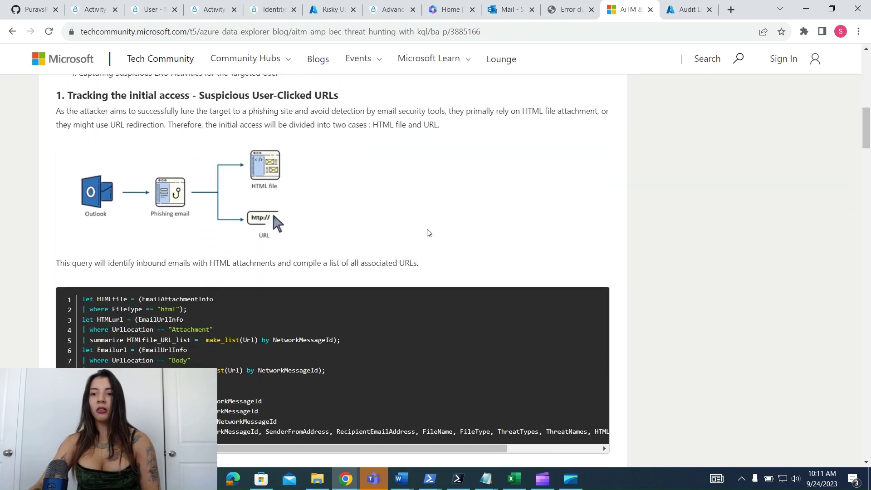
scroll(429, 232, "down", 1)
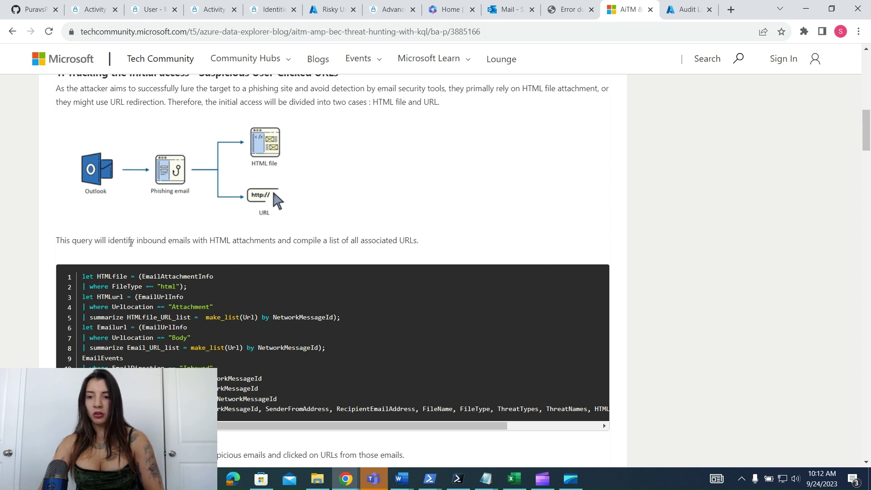
Step: Return to the Defender portal and open Email & collaboration > Explorer showing All email
left_click(273, 10)
scroll(149, 201, "down", 5)
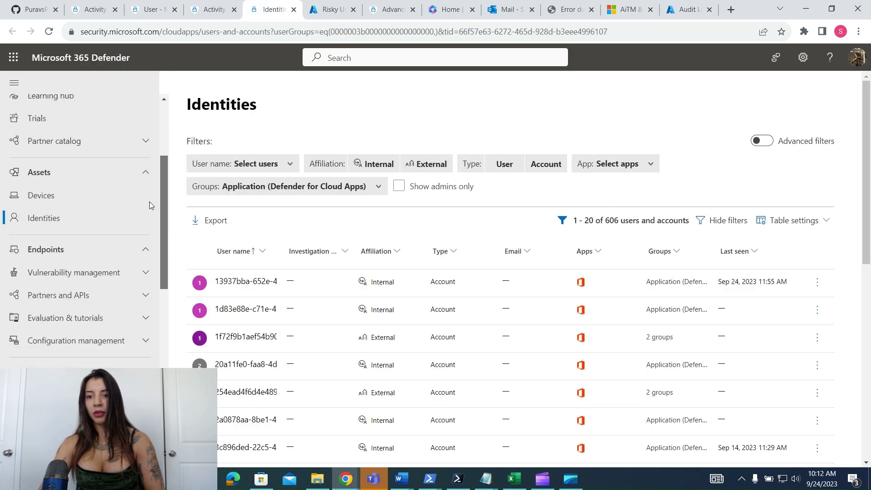
scroll(147, 225, "down", 3)
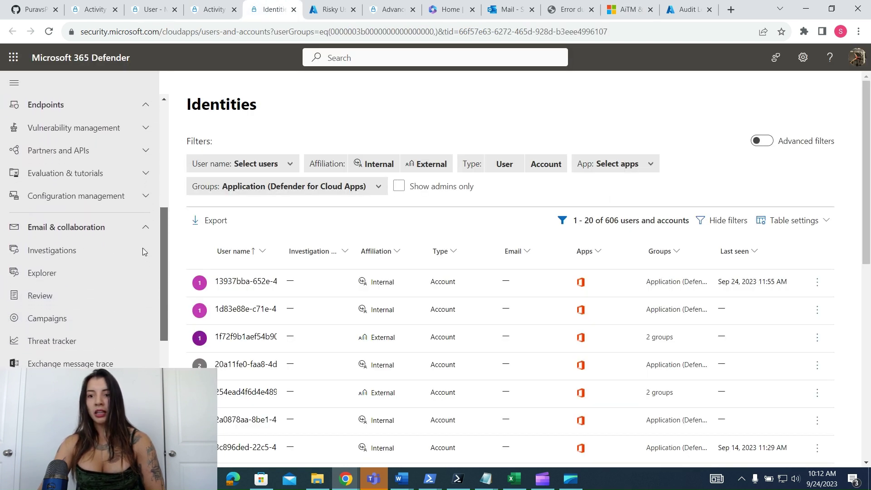
scroll(143, 256, "down", 1)
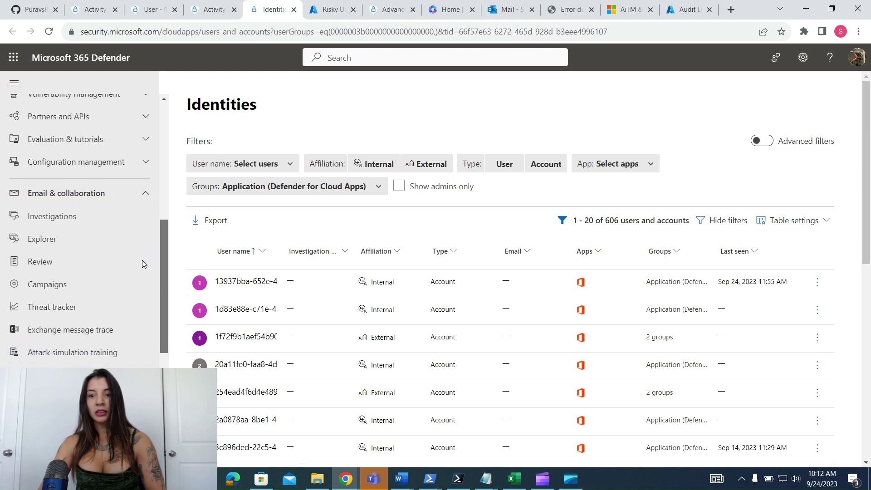
left_click(57, 235)
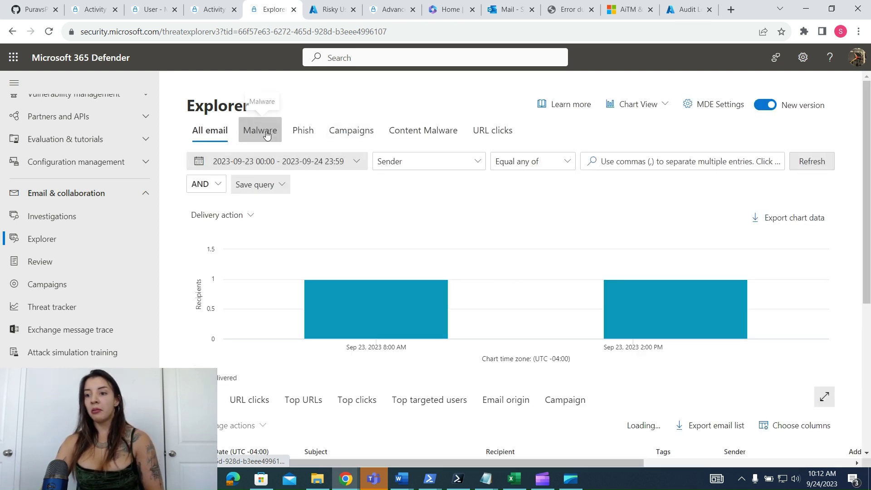
Step: Set the Explorer date range to September 11–14, 2023 and refresh the results
left_click(292, 161)
left_click(281, 207)
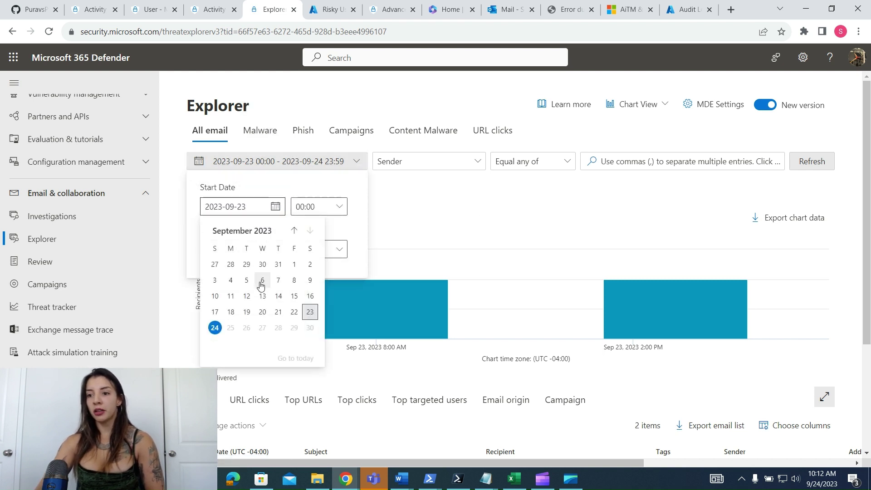
left_click(231, 297)
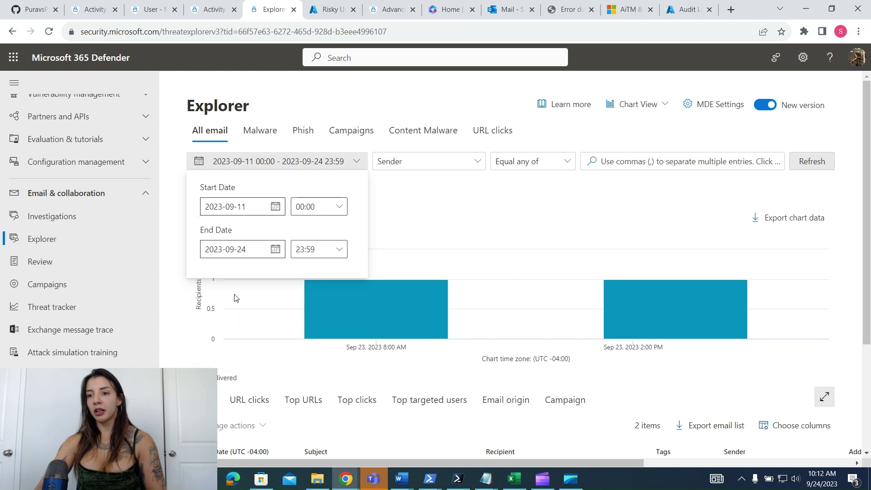
left_click(276, 249)
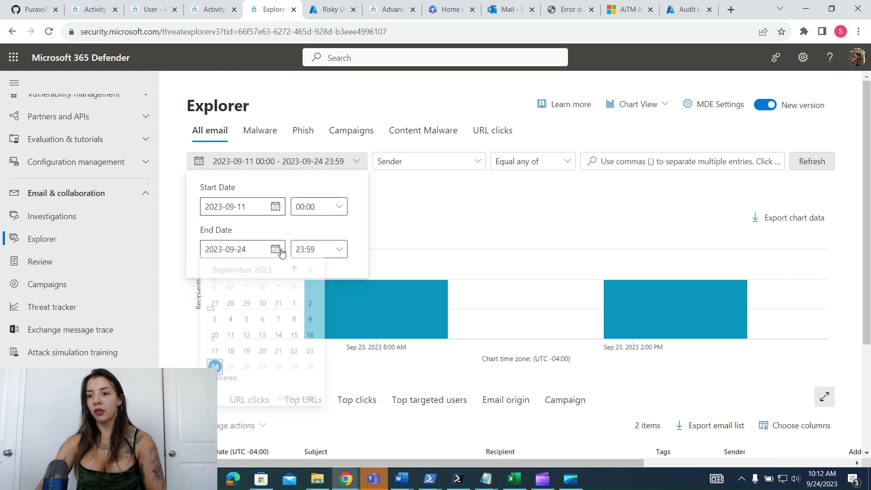
left_click(278, 339)
left_click(713, 161)
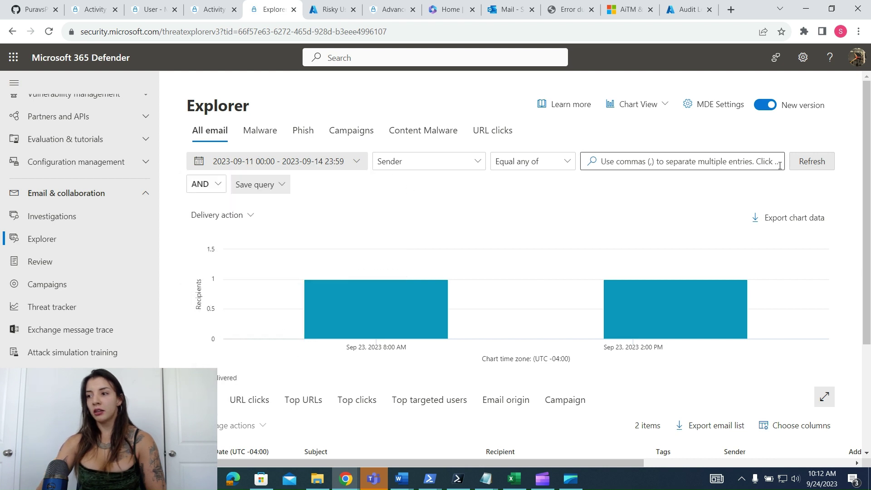
left_click(800, 165)
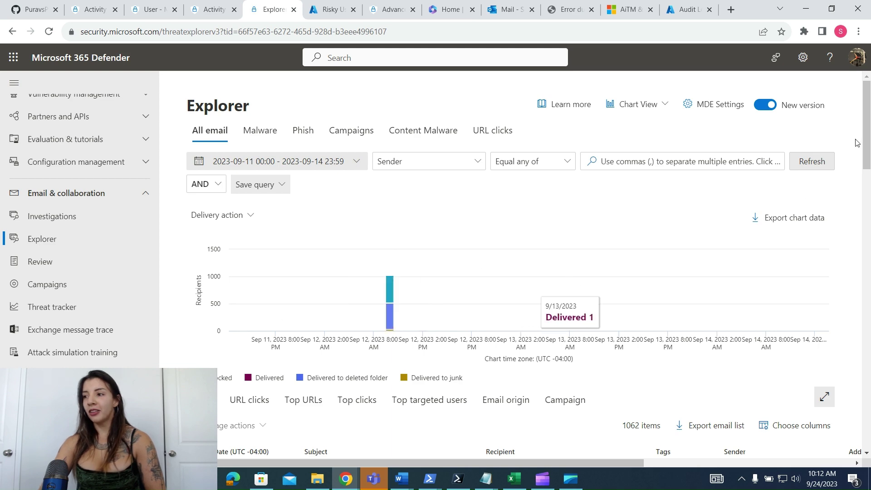
Step: Open the details of a 'Welcome Dear Membery to our Program' email from the Explorer list
key("alt+Tab")
left_click_drag(862, 163, 858, 283)
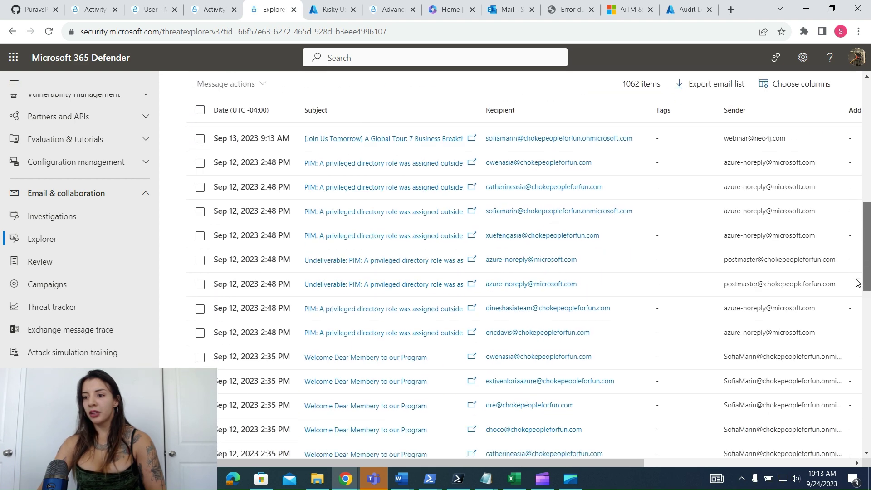
scroll(578, 266, "down", 4)
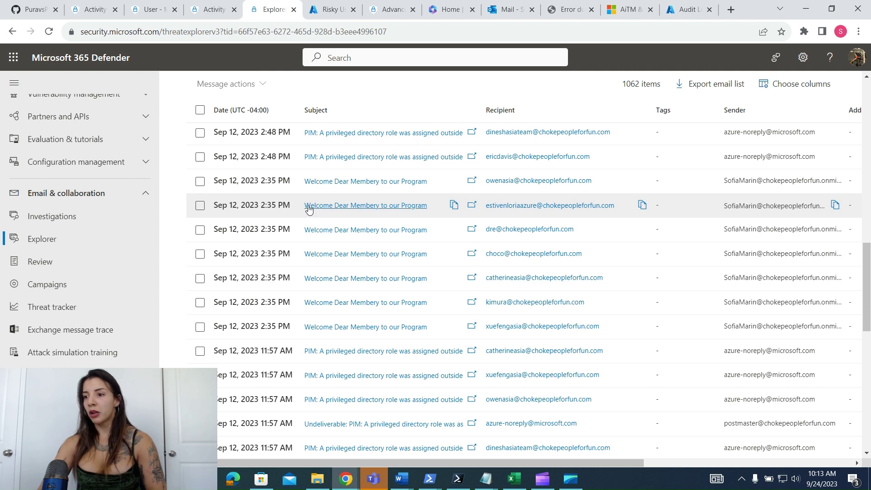
left_click(356, 206)
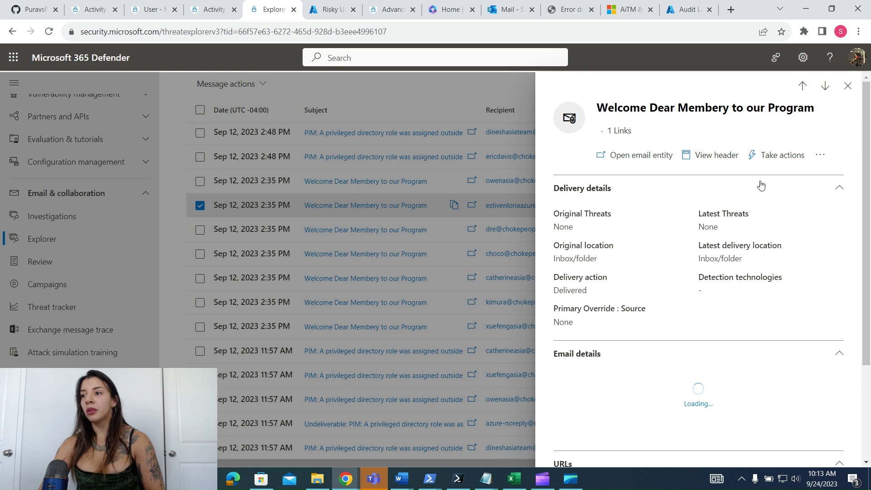
Step: Review the Take actions options without applying any, then inspect the email's delivery, sender and URL
left_click(783, 157)
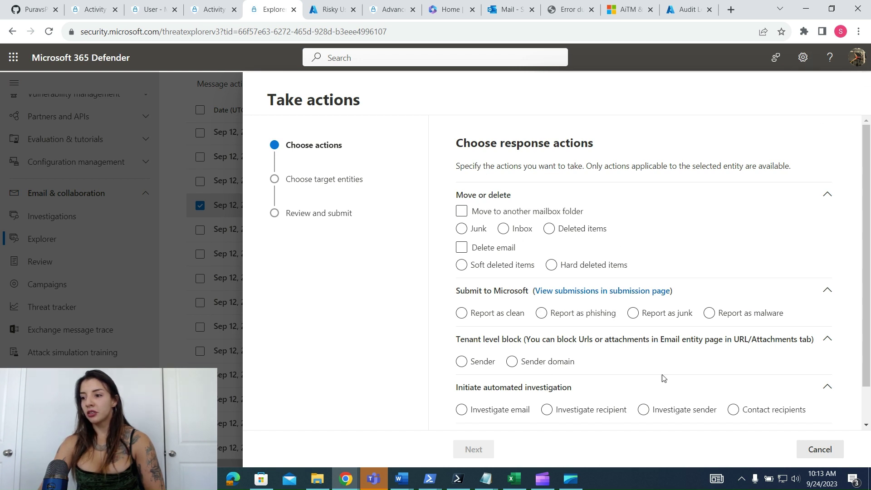
scroll(868, 369, "down", 2)
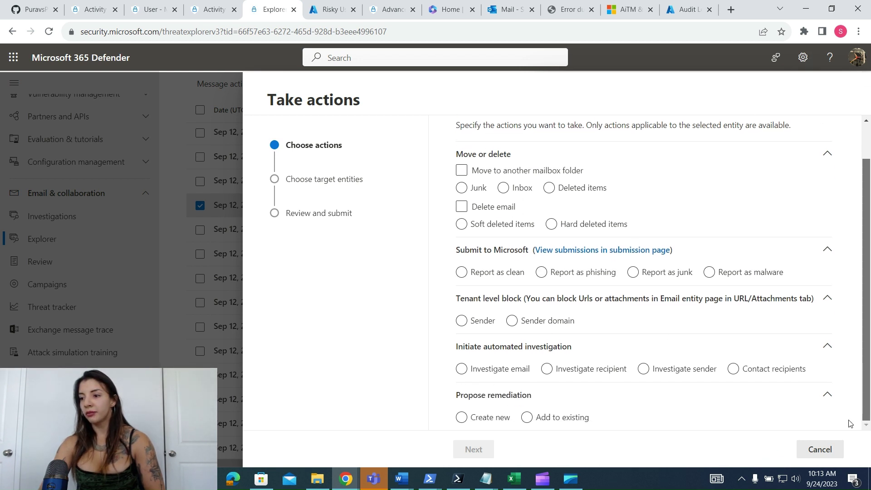
left_click(821, 450)
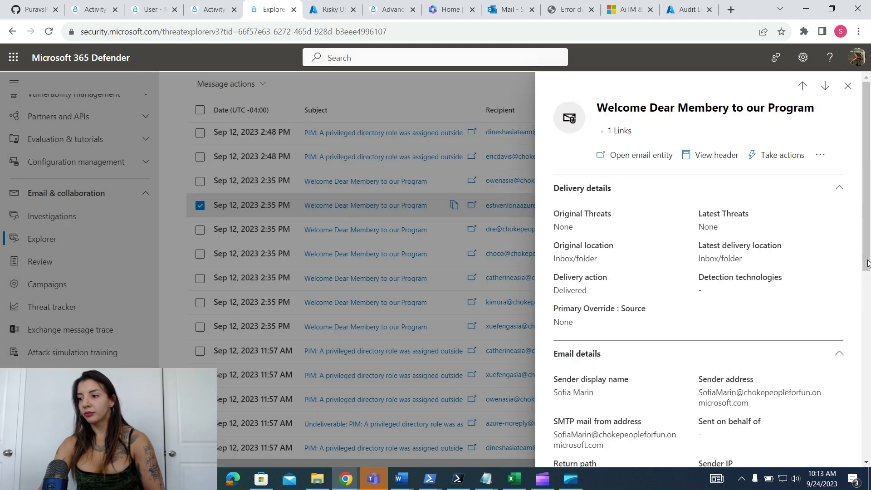
left_click_drag(868, 263, 844, 454)
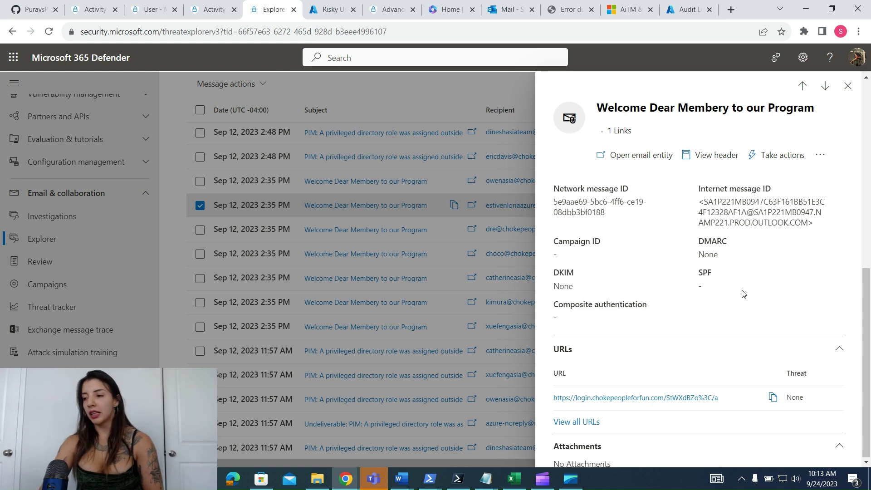
Step: Close the email details and switch Explorer to the URL clicks view, which shows no data
left_click(849, 86)
scroll(861, 249, "up", 15)
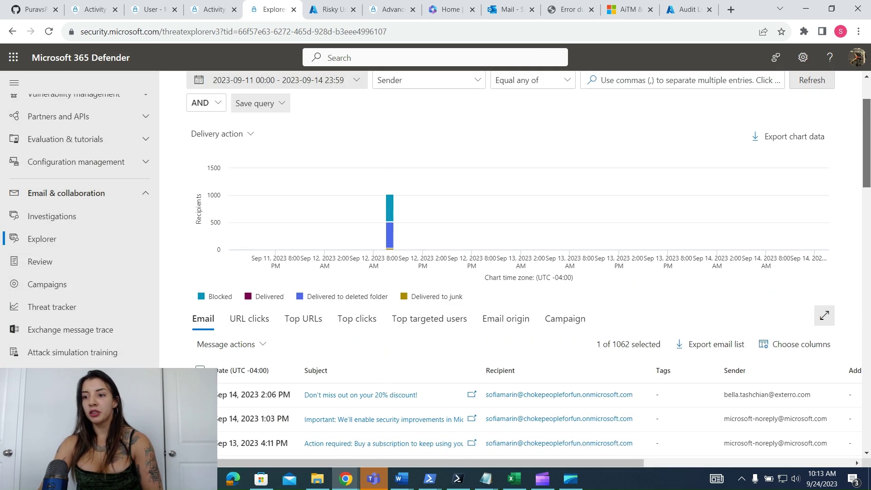
scroll(861, 249, "up", 2)
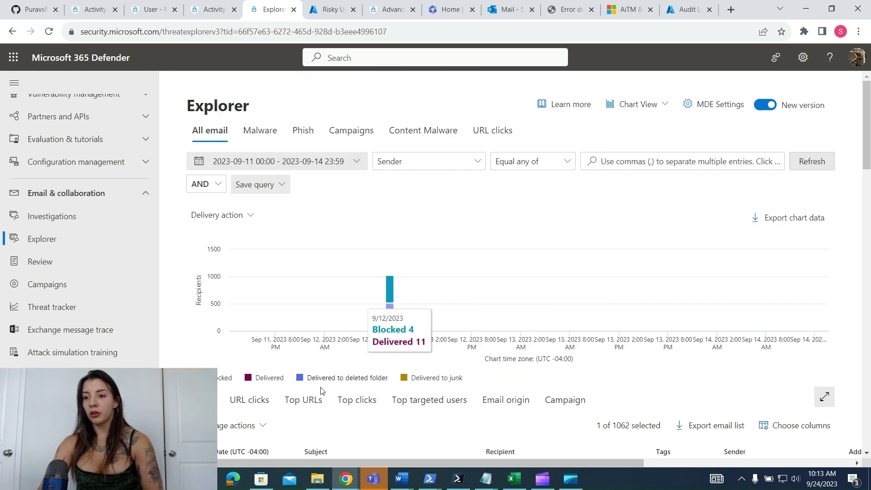
left_click(249, 400)
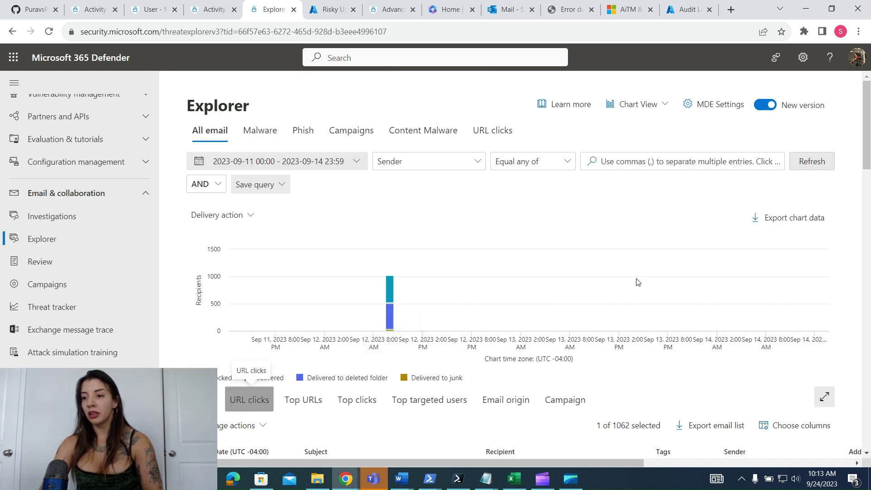
scroll(861, 307, "down", 3)
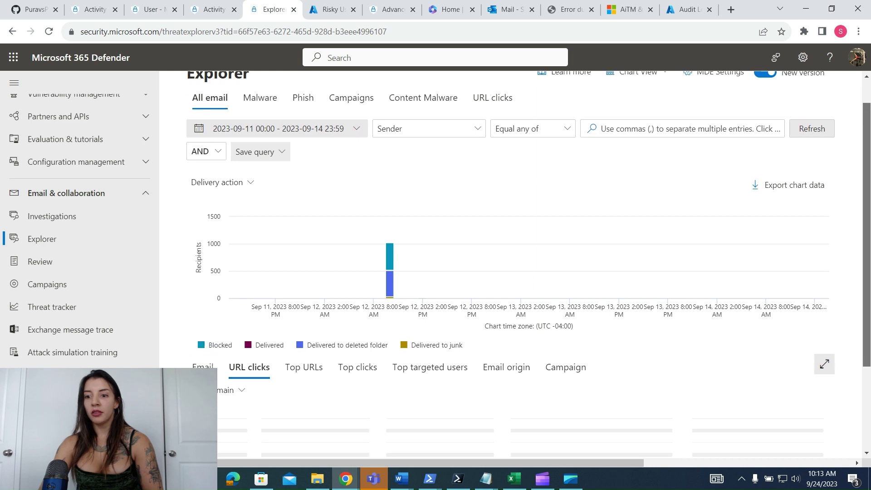
scroll(862, 307, "down", 1)
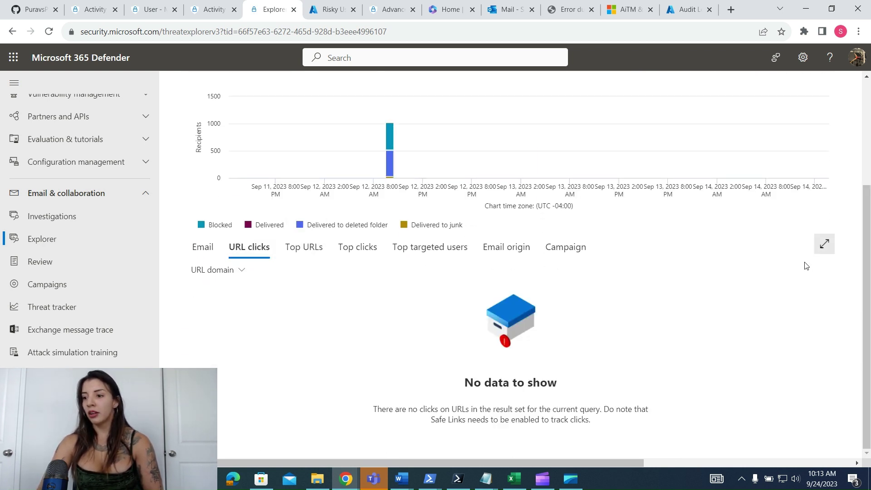
scroll(860, 286, "up", 4)
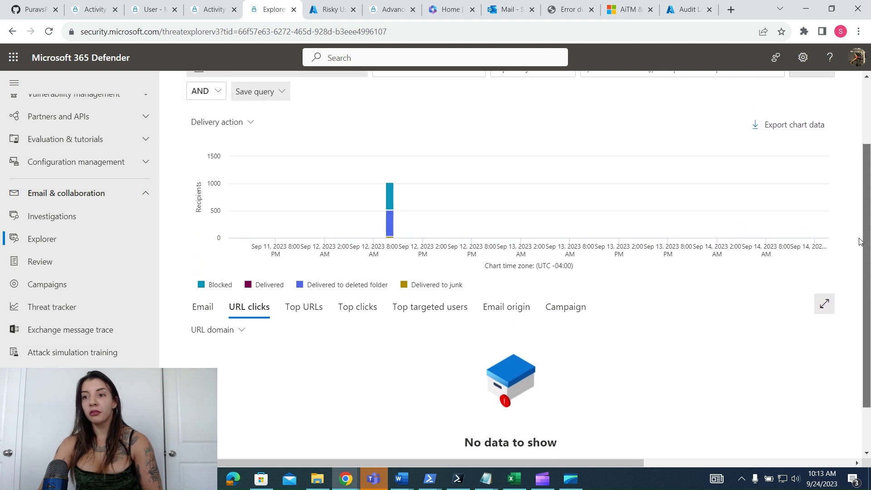